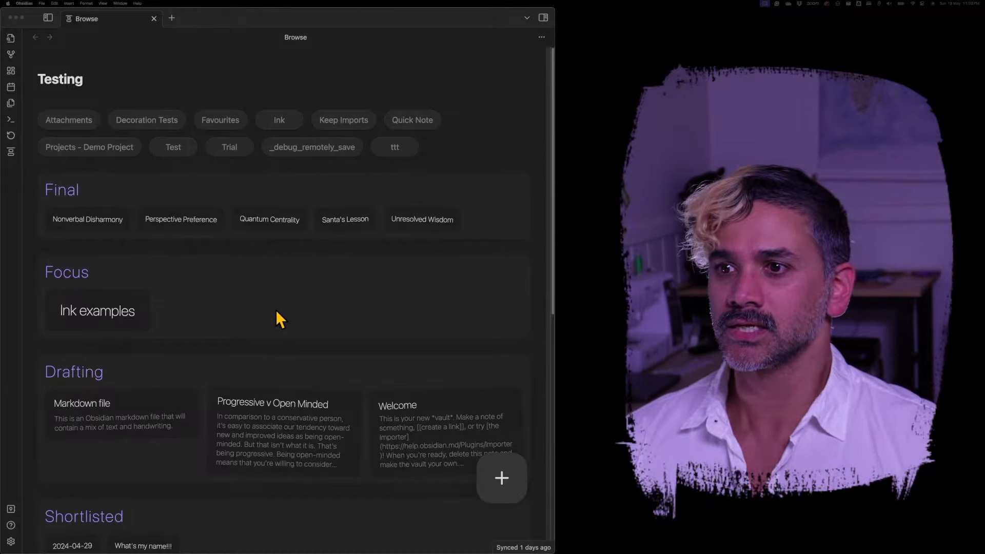
# Step: Open the Welcome note from the Drafting section and expand its list of available states
pyautogui.click(496, 142)
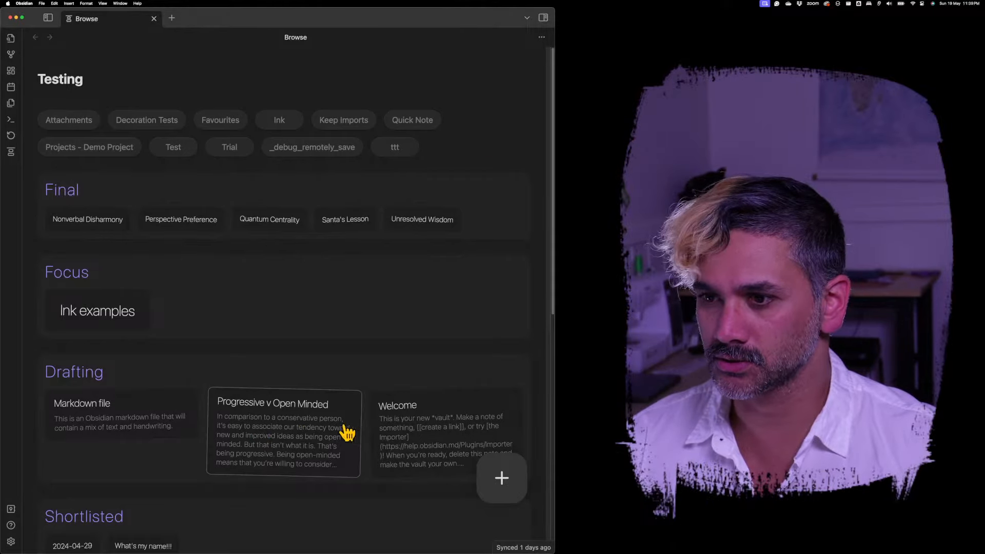
pyautogui.click(392, 436)
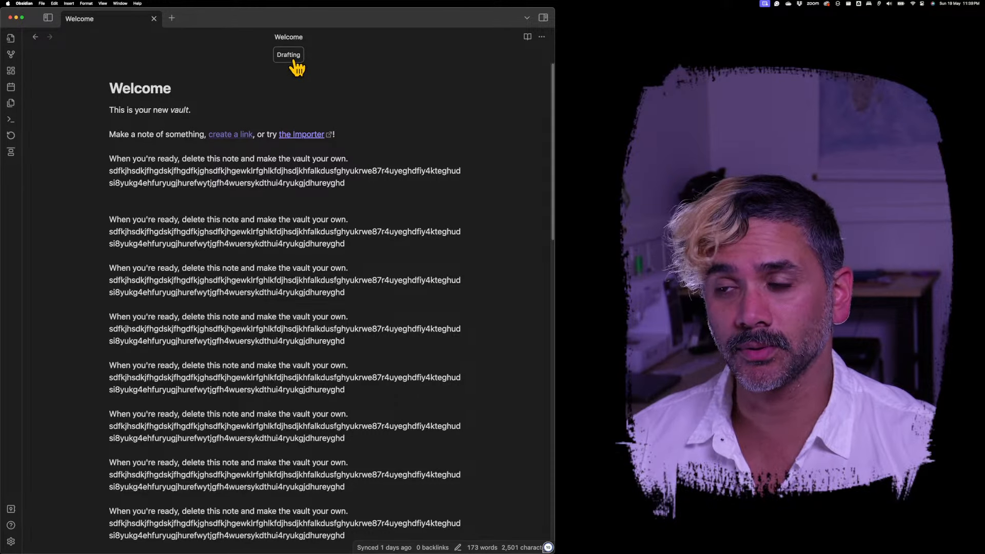
pyautogui.click(296, 63)
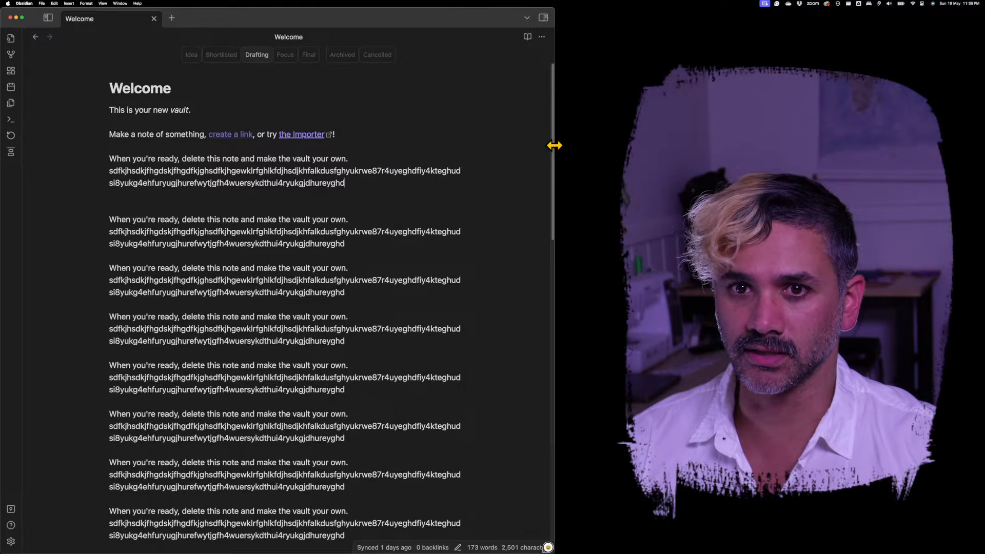
# Step: Check how the Welcome note's state options wrap in a narrow window, restore the window width and return to Browse
pyautogui.moveTo(554, 146); pyautogui.dragTo(127, 160)
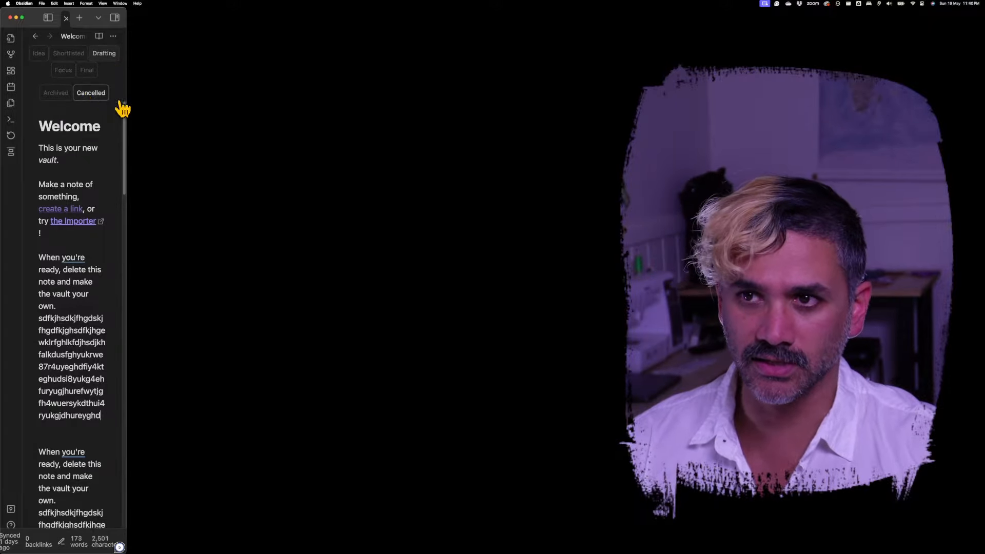
pyautogui.moveTo(125, 123); pyautogui.dragTo(557, 153)
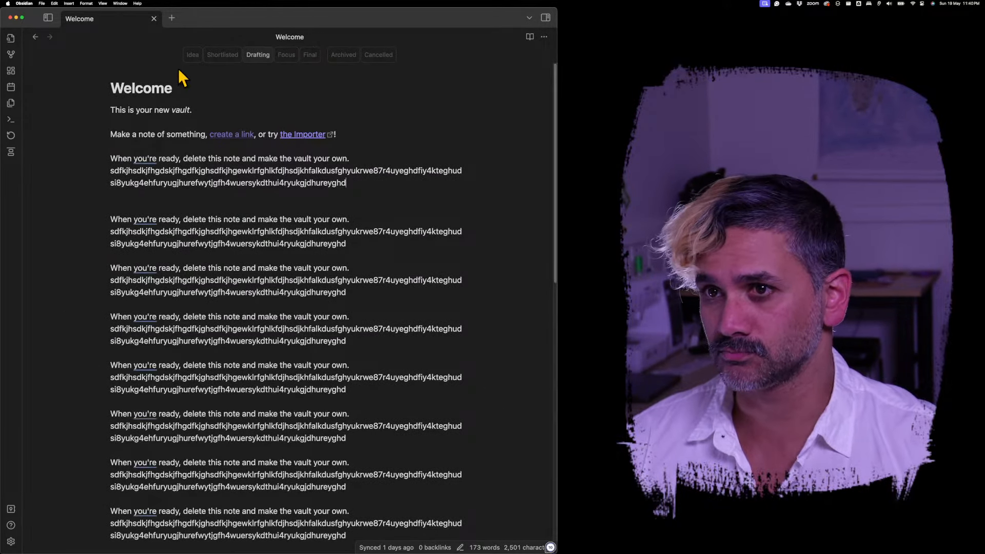
pyautogui.click(39, 42)
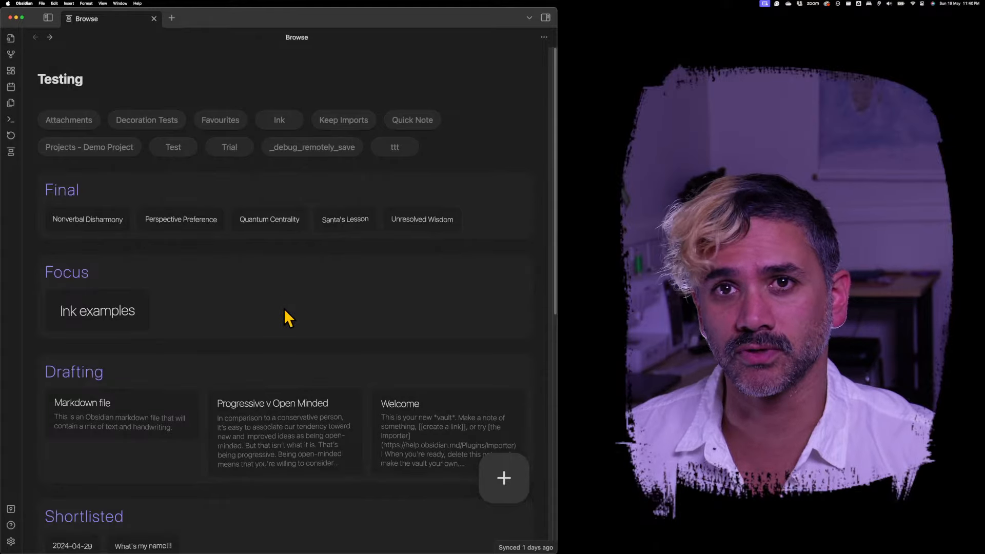
# Step: Look through the Browse sections down to the notes without a state, and view the Text and handwriting note from the Idea section
pyautogui.scroll(-5, 280, 292)
pyautogui.scroll(-3, 278, 291)
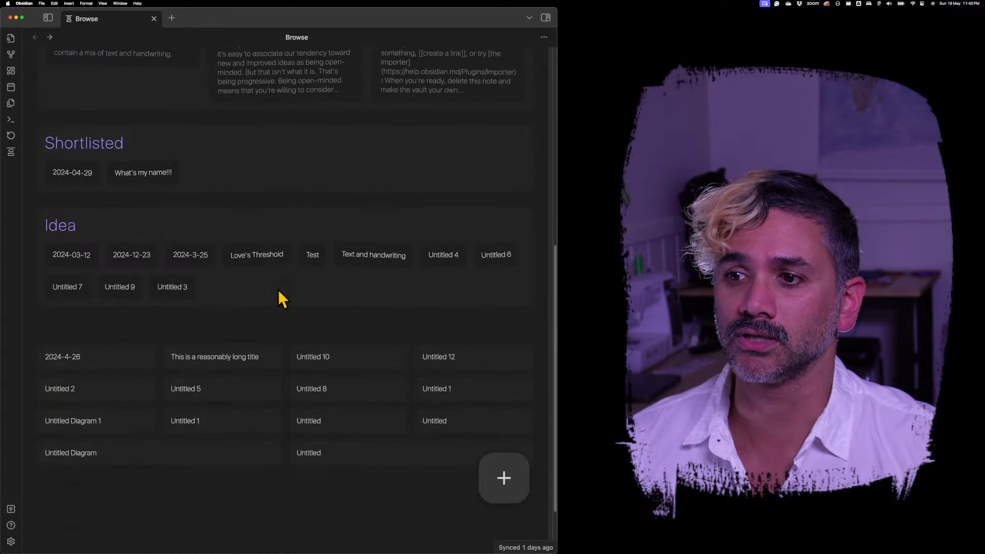
pyautogui.scroll(2, 281, 295)
pyautogui.scroll(-4, 281, 295)
pyautogui.scroll(2, 279, 287)
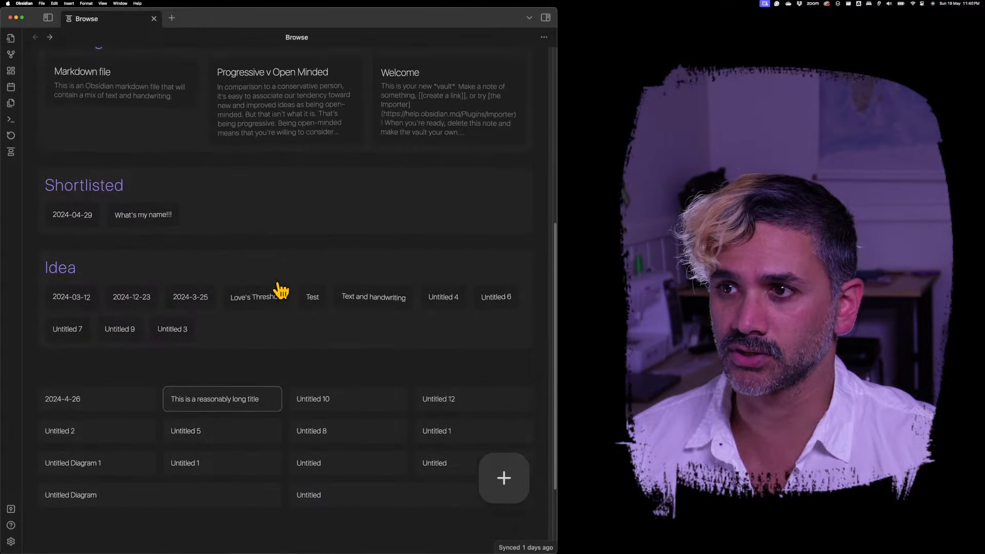
pyautogui.scroll(-2, 308, 318)
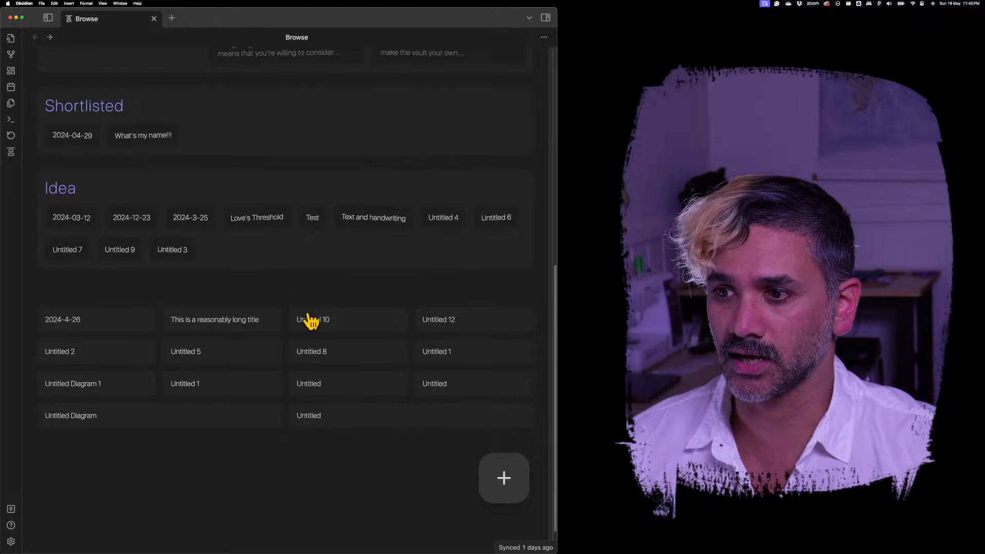
pyautogui.click(380, 232)
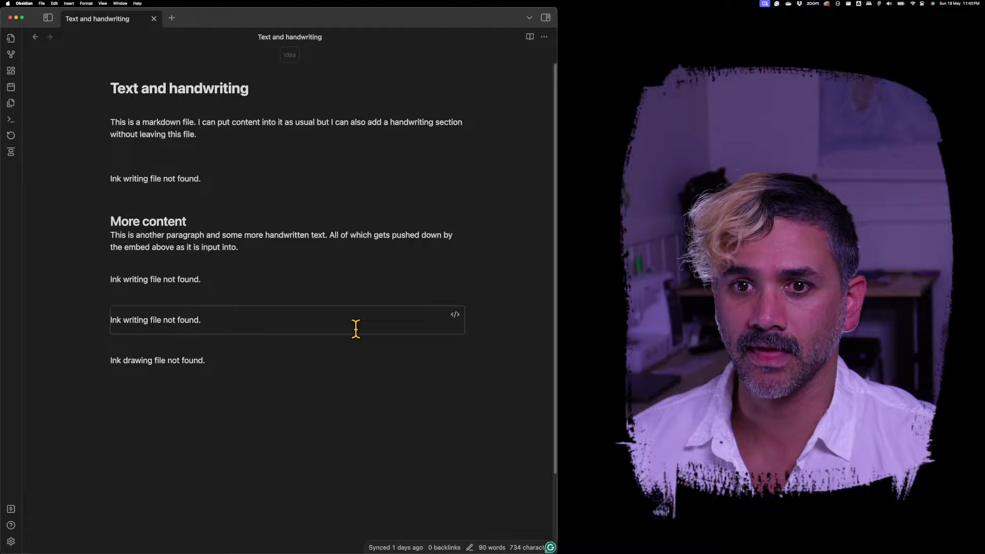
pyautogui.press('super+alt+Left')
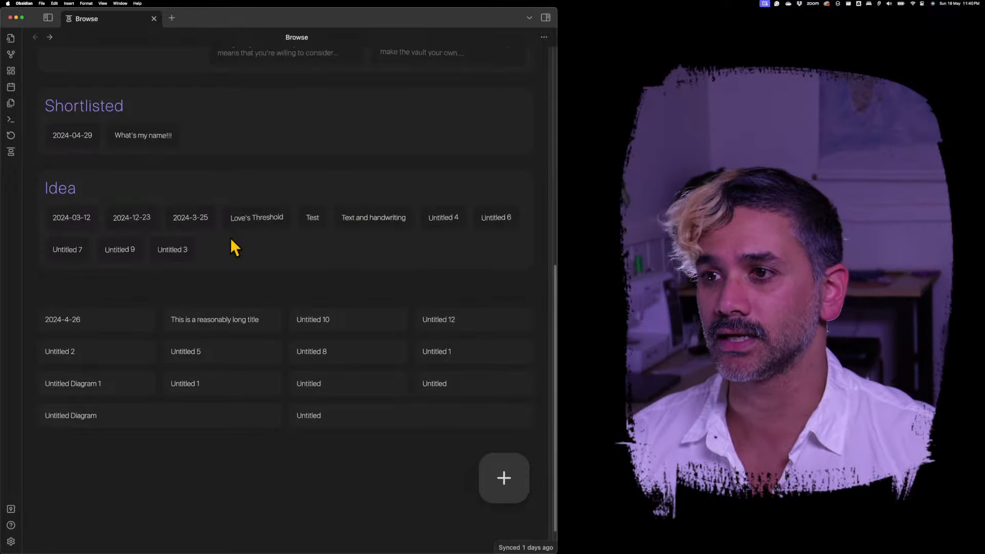
# Step: Clear the Idea state from the Text and handwriting note and return to Browse
pyautogui.click(378, 225)
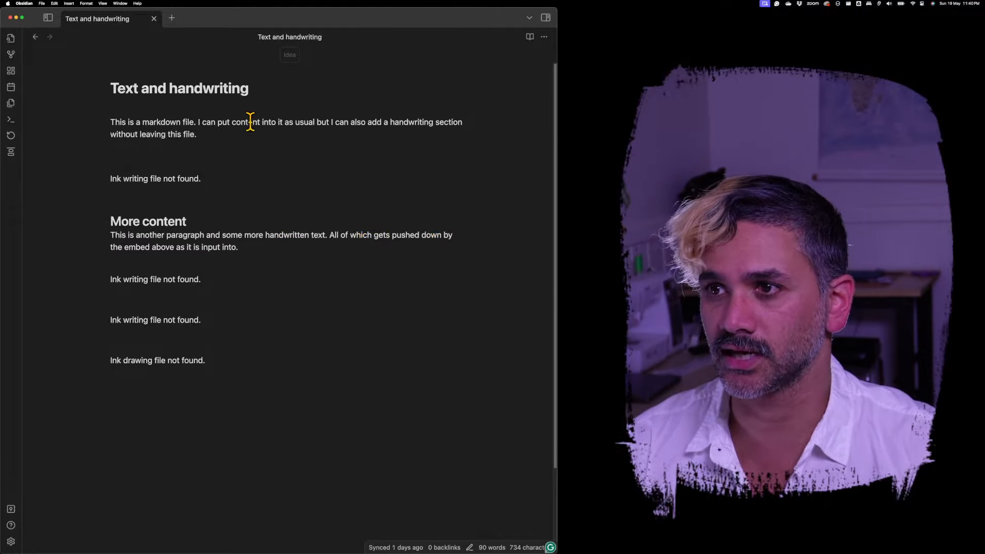
pyautogui.moveTo(298, 57)
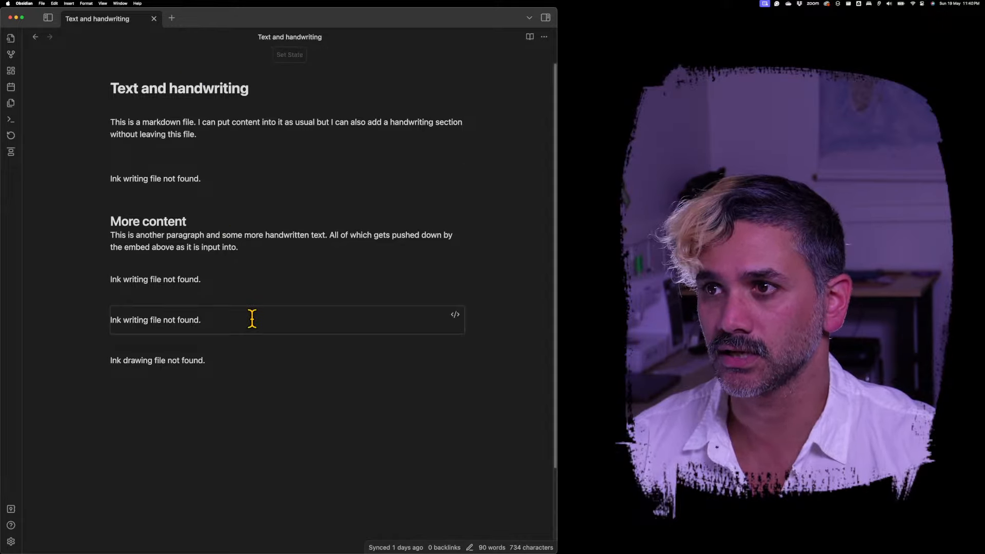
pyautogui.click(36, 37)
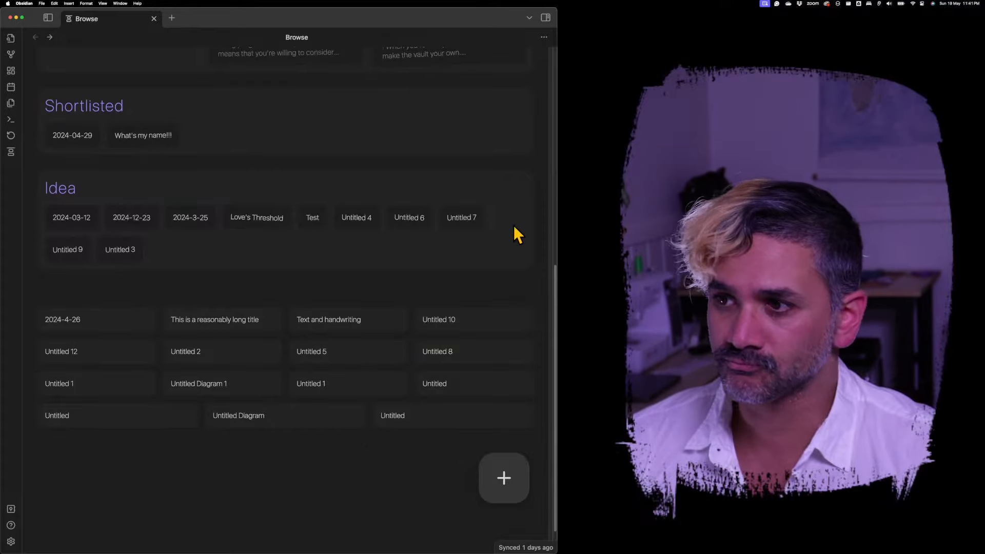
# Step: Examine how Browse groups notes under Final, Focus, Drafting, Shortlisted and Idea, with the notes without a state below them
pyautogui.scroll(10, 528, 282)
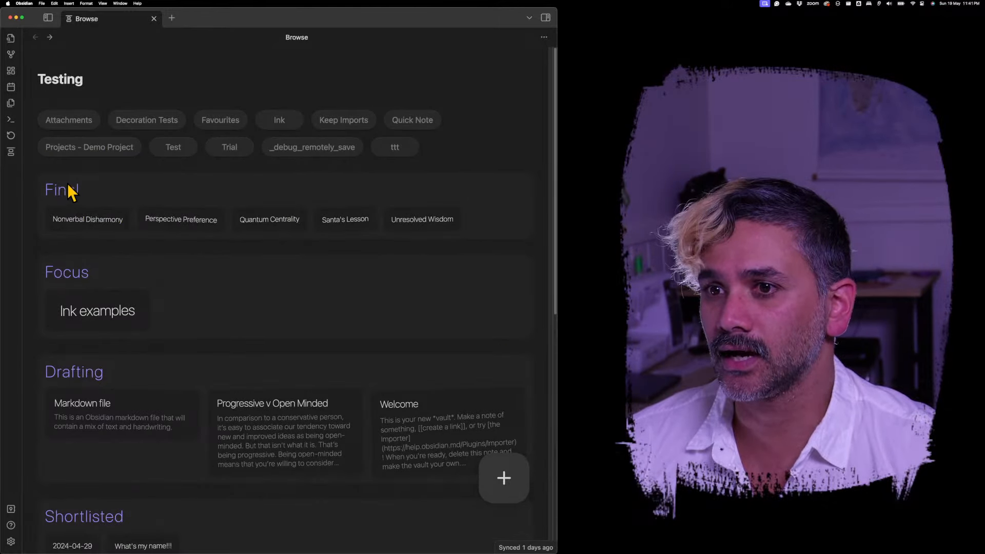
pyautogui.scroll(-4, 114, 336)
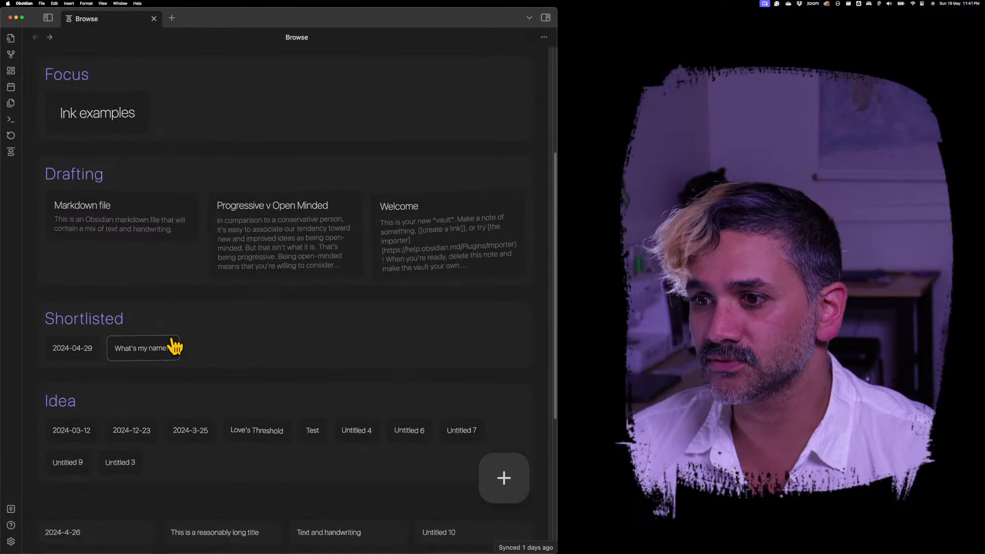
pyautogui.scroll(3, 171, 345)
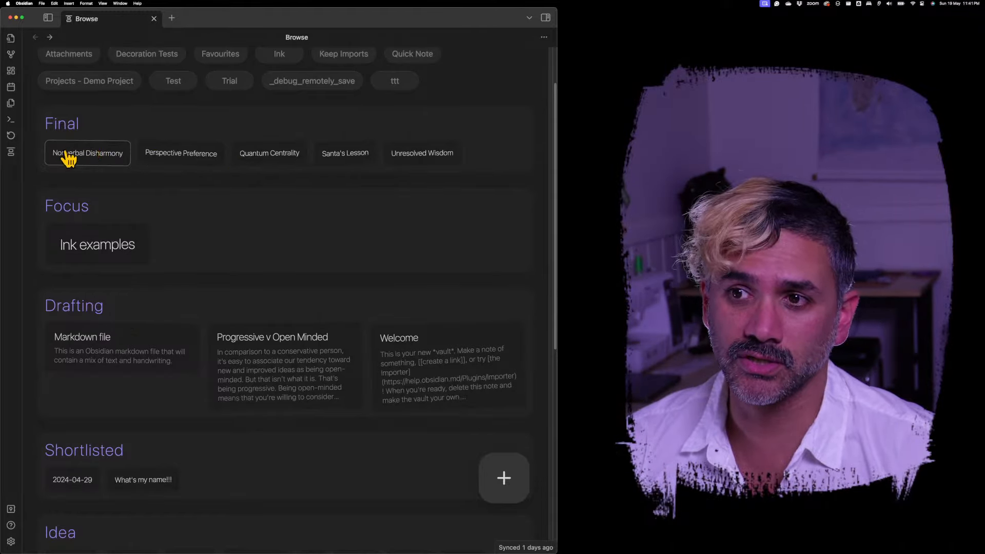
pyautogui.scroll(3, 314, 257)
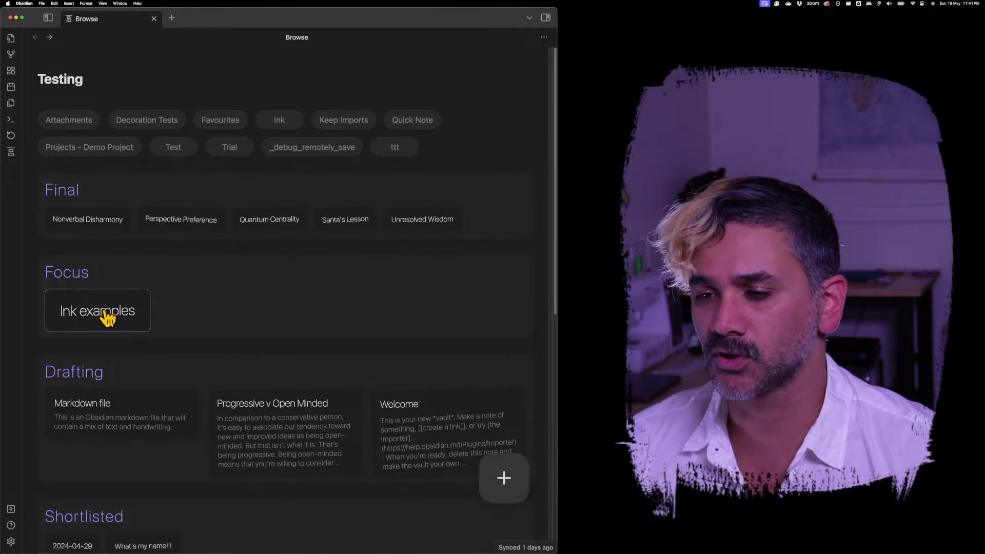
pyautogui.scroll(-3, 123, 312)
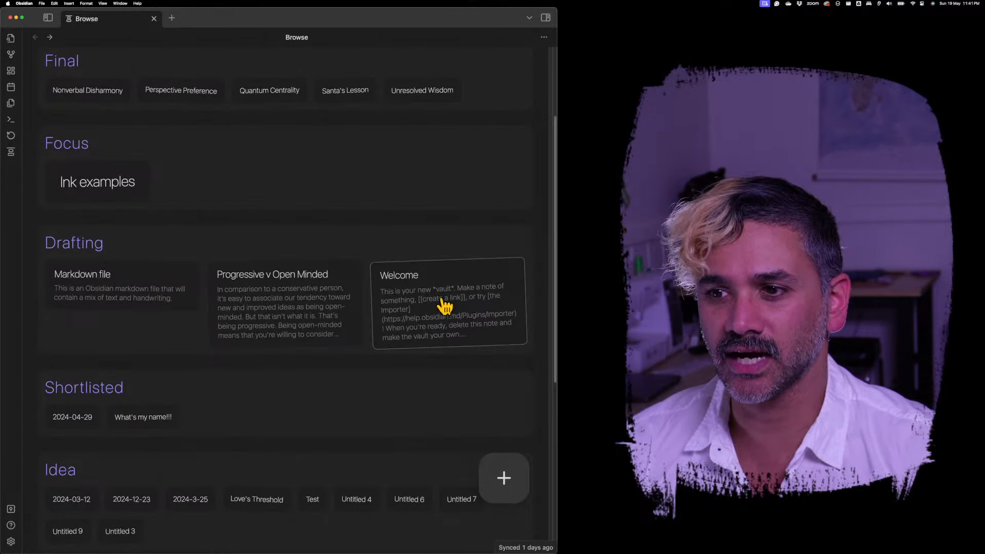
pyautogui.scroll(-3, 436, 314)
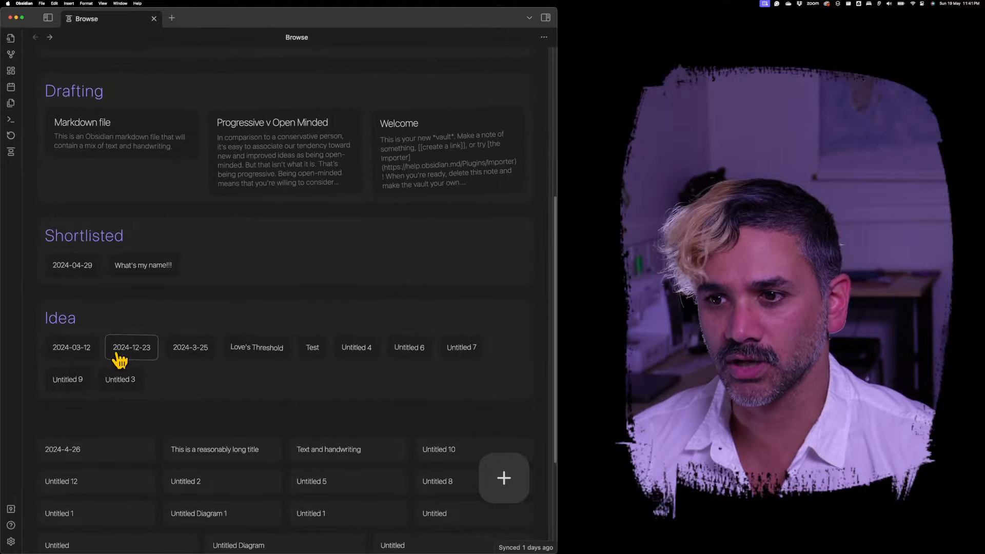
pyautogui.scroll(-4, 133, 366)
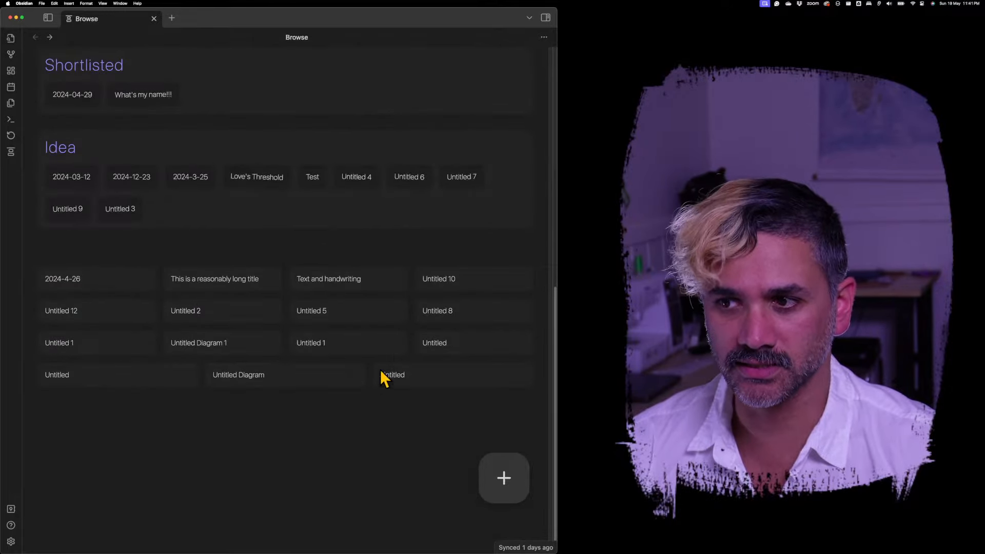
pyautogui.scroll(8, 364, 390)
pyautogui.scroll(-2, 262, 339)
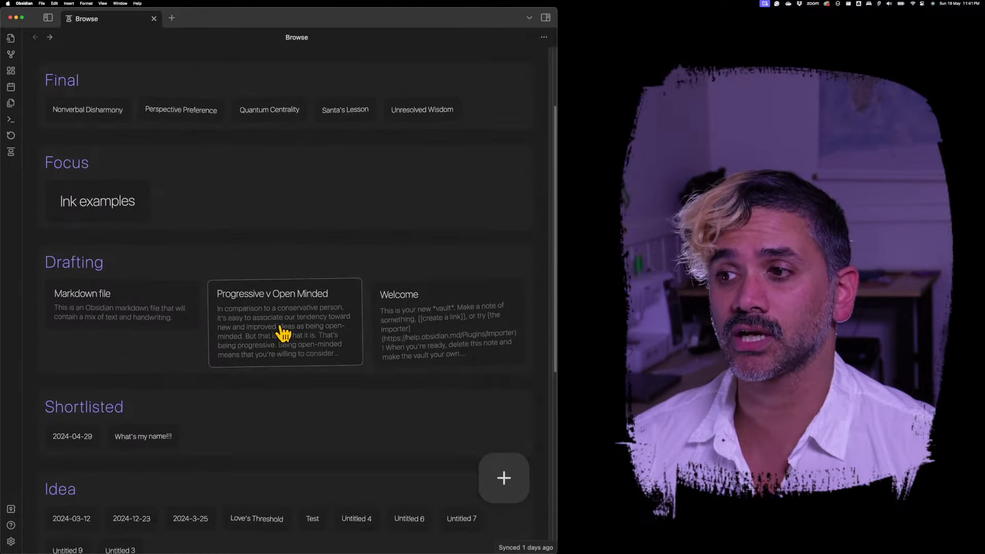
pyautogui.scroll(2, 283, 333)
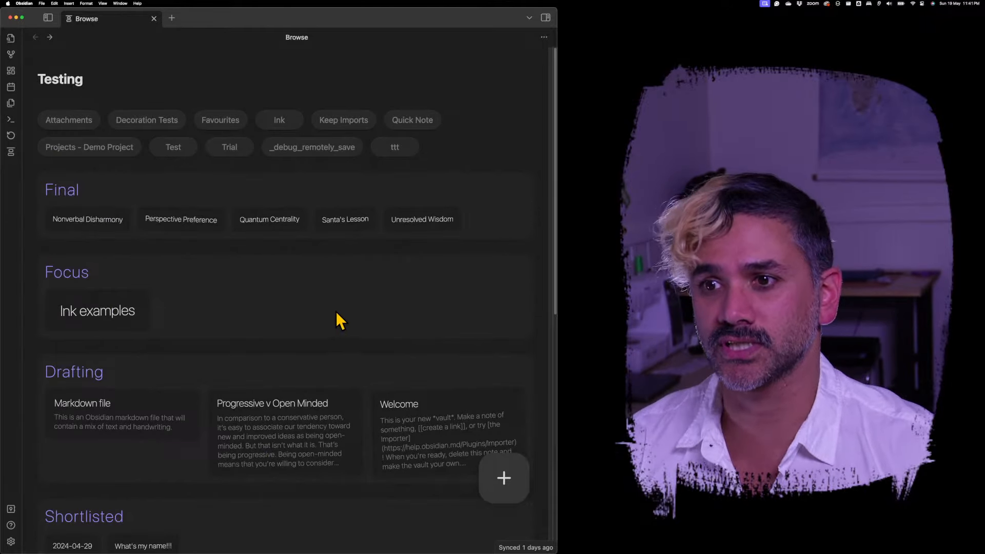
pyautogui.scroll(-2, 349, 332)
pyautogui.scroll(2, 352, 340)
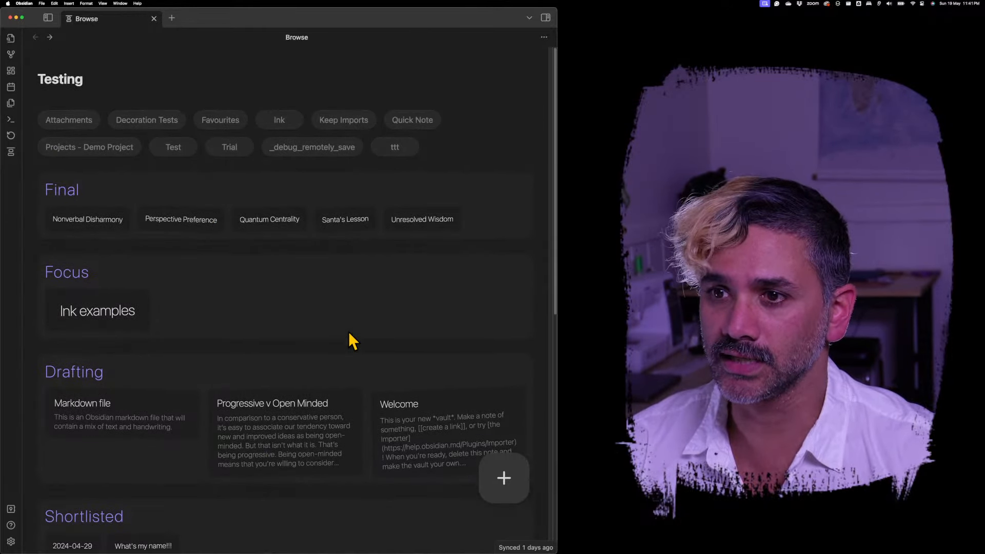
pyautogui.scroll(-6, 157, 466)
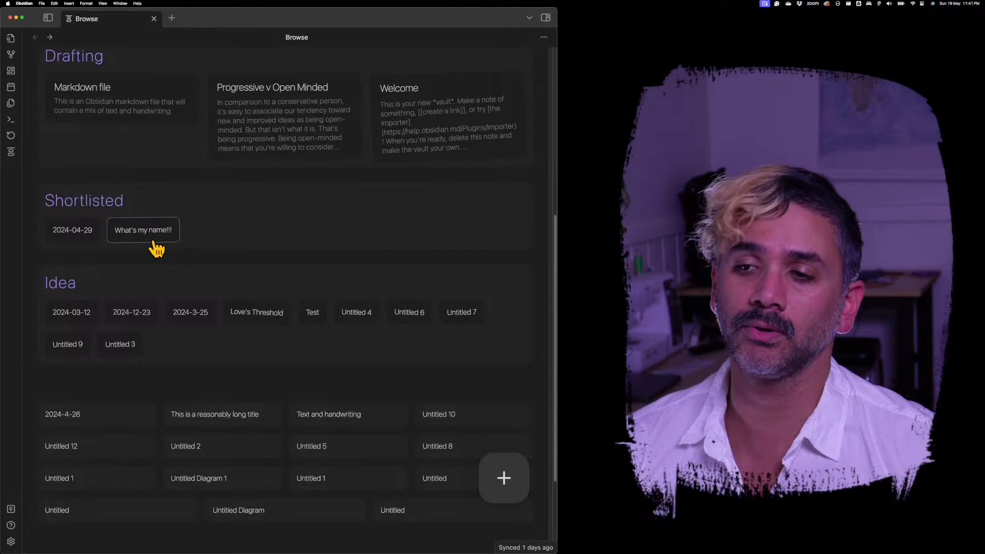
pyautogui.scroll(5, 265, 323)
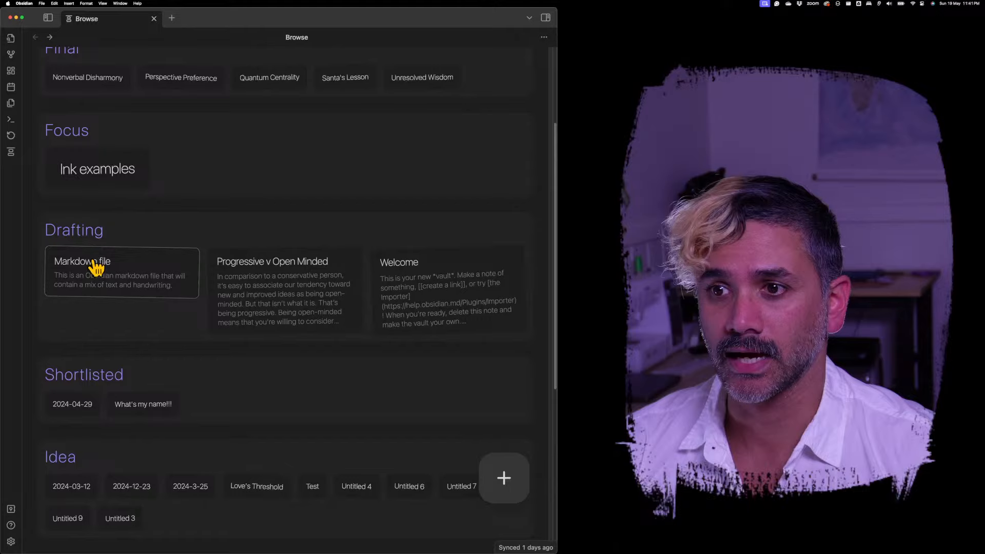
pyautogui.scroll(3, 96, 267)
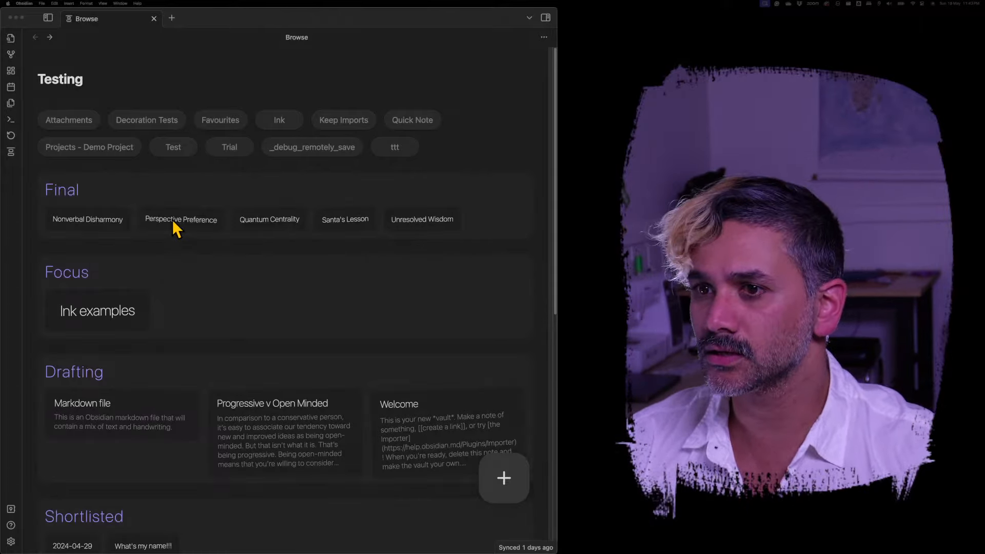
# Step: Set the state of the Nonverbal Disharmony note in the Final section to Archived and return to Browse
pyautogui.click(80, 224)
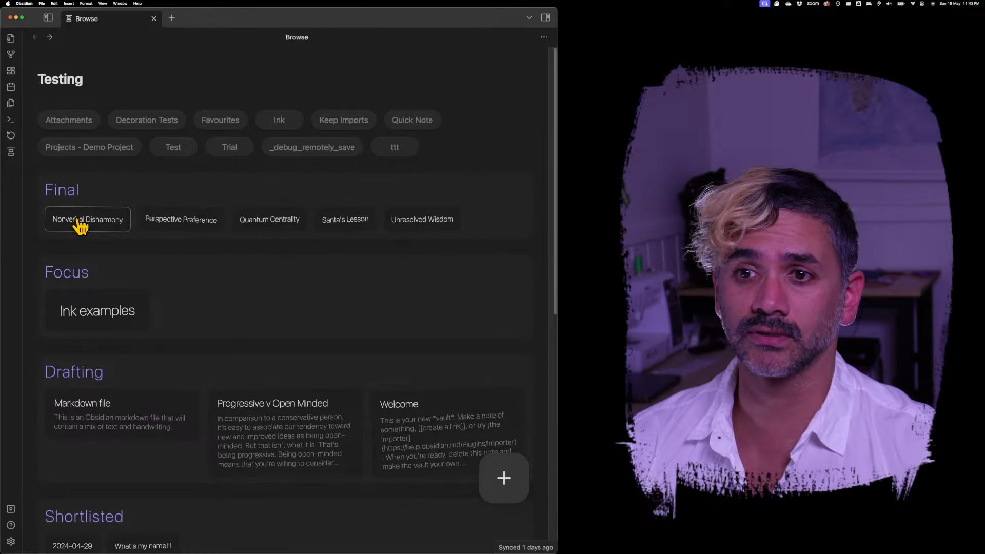
pyautogui.click(109, 228)
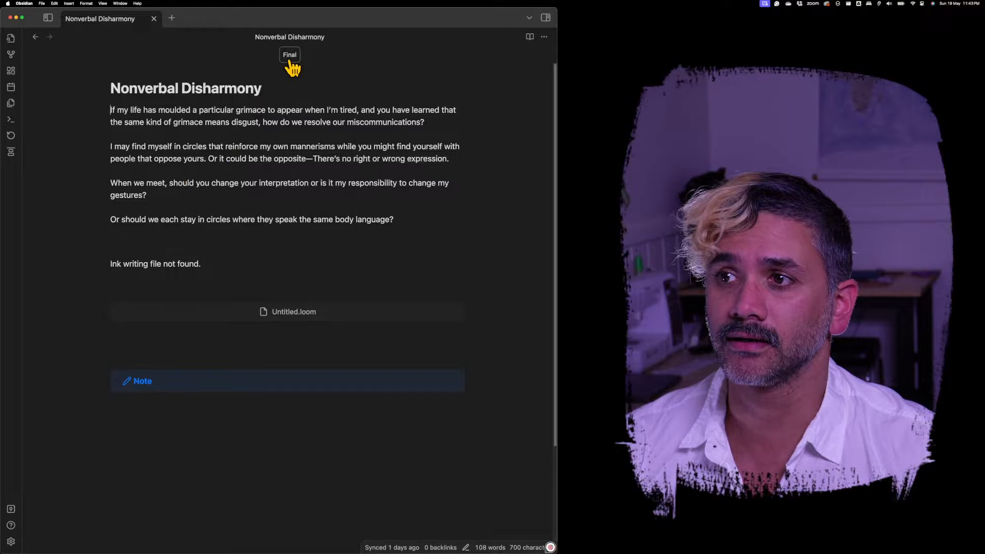
pyautogui.moveTo(290, 66)
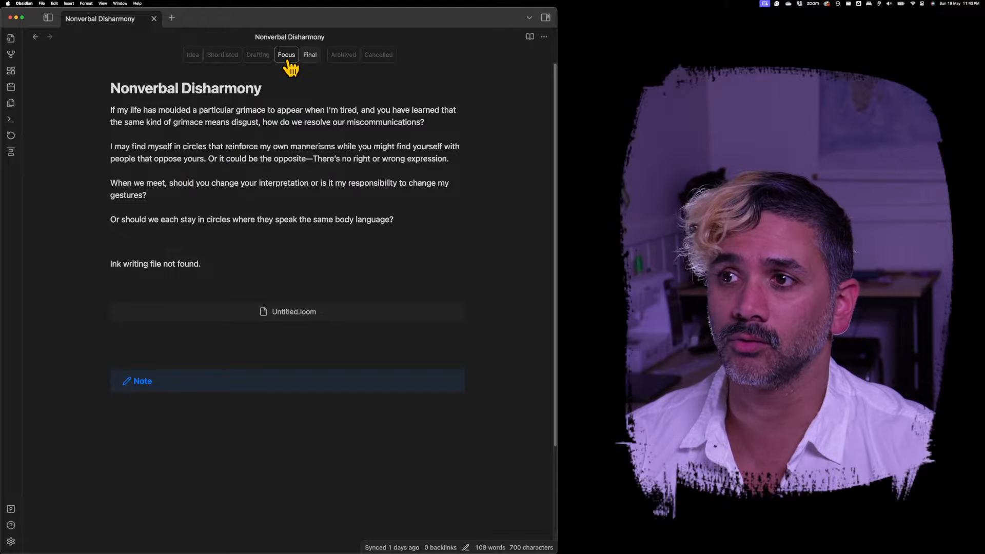
pyautogui.click(343, 66)
pyautogui.press('super+alt+Left')
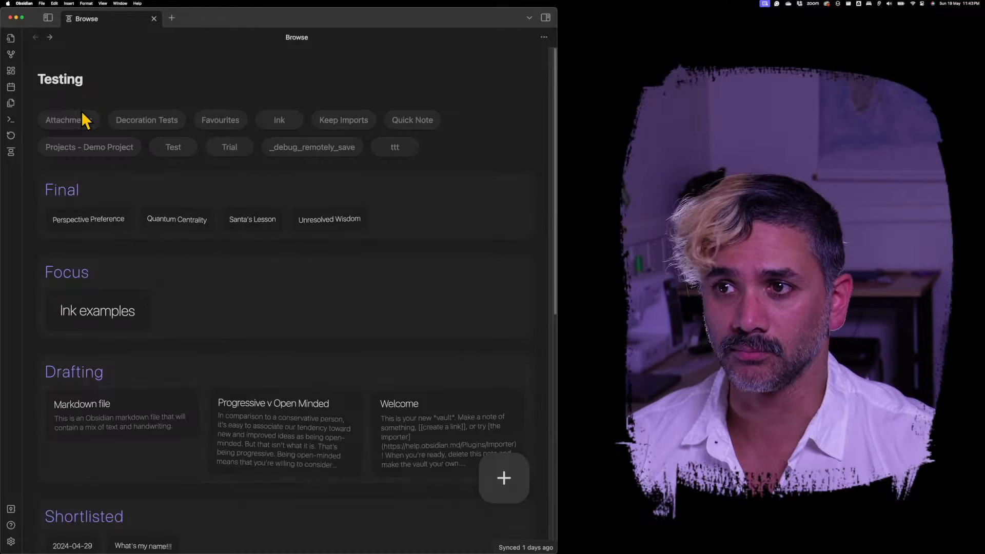
# Step: Set the state of the Perspective Preference note in the Final section to Archived and return to Browse
pyautogui.click(108, 226)
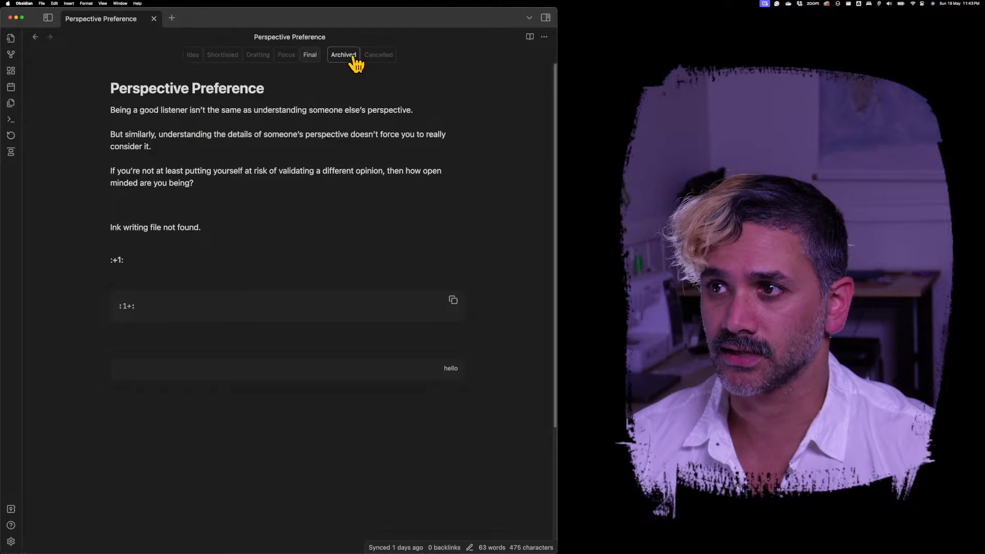
pyautogui.click(354, 59)
pyautogui.press('super+alt+Left')
# Step: Set the state of the Quantum Centrality note in the Final section to Archived and return to Browse
pyautogui.click(103, 219)
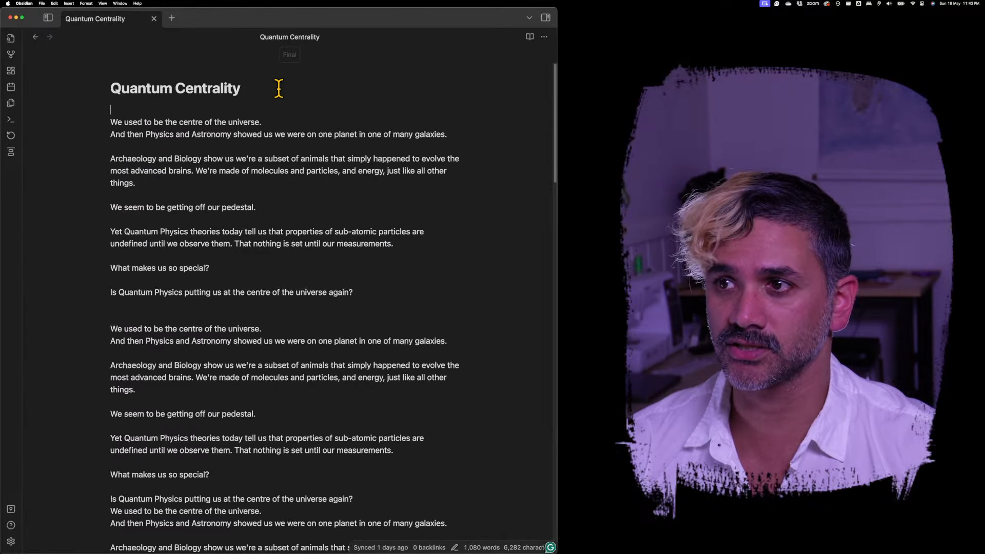
pyautogui.click(354, 57)
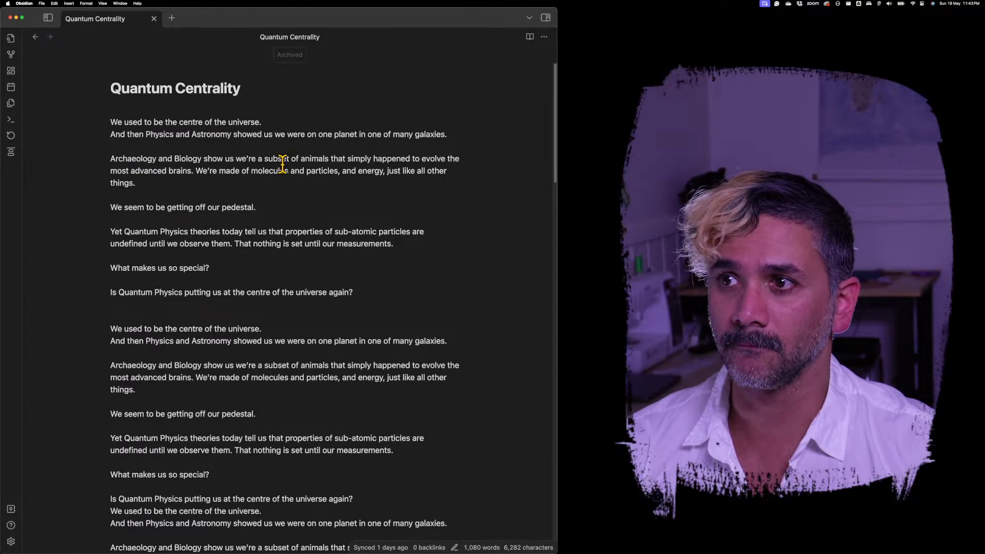
pyautogui.press('super+alt+Left')
# Step: Set the state of the Santa's Lesson note in the Focus section to Archived and return to Browse
pyautogui.click(71, 219)
pyautogui.moveTo(300, 64)
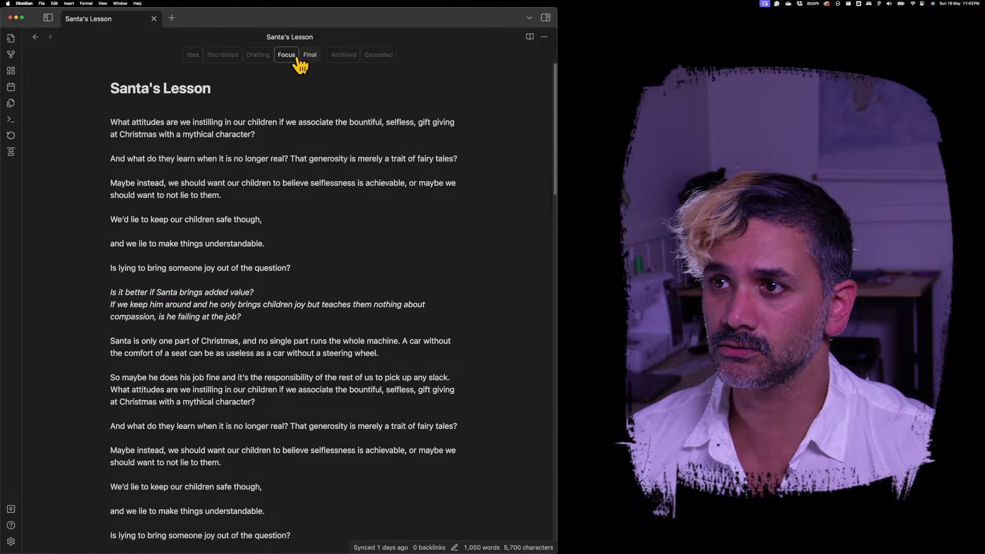
pyautogui.click(340, 57)
pyautogui.press('super+alt+Left')
# Step: Set the state of the Unresolved Wisdom note to Archived and return to Browse
pyautogui.click(84, 210)
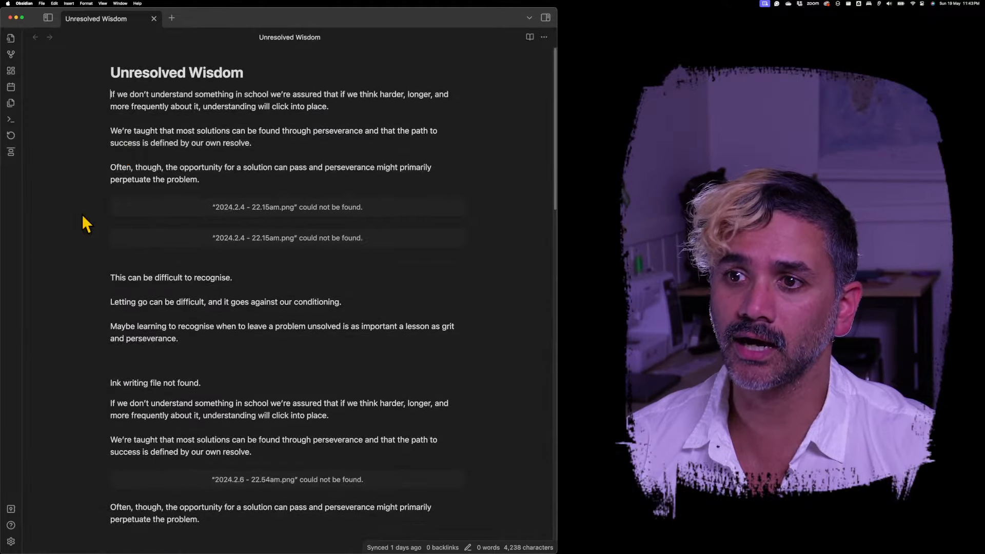
pyautogui.moveTo(294, 59)
pyautogui.click(349, 56)
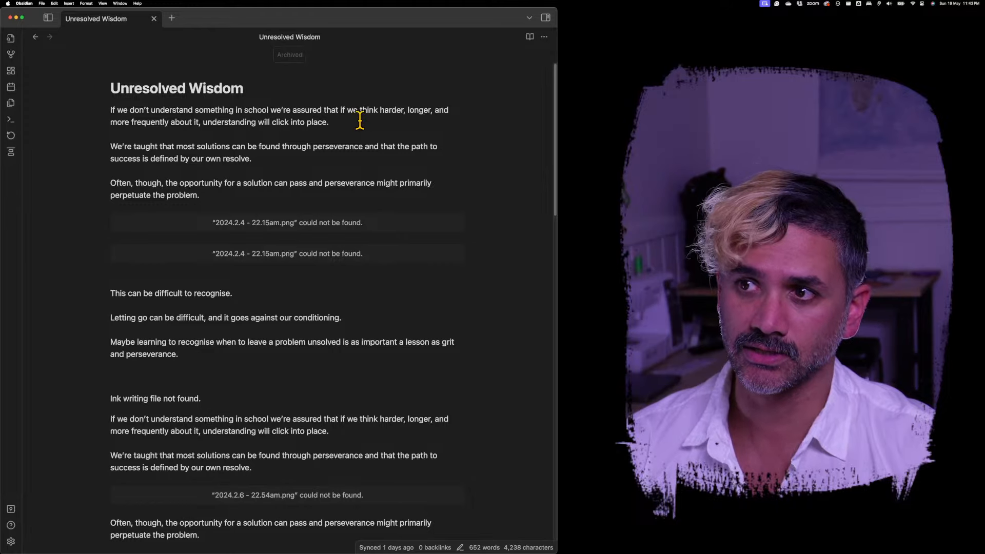
pyautogui.press('super+alt+Left')
# Step: Set the state of the Ink examples note in the Focus section to Archived and return to Browse
pyautogui.click(130, 229)
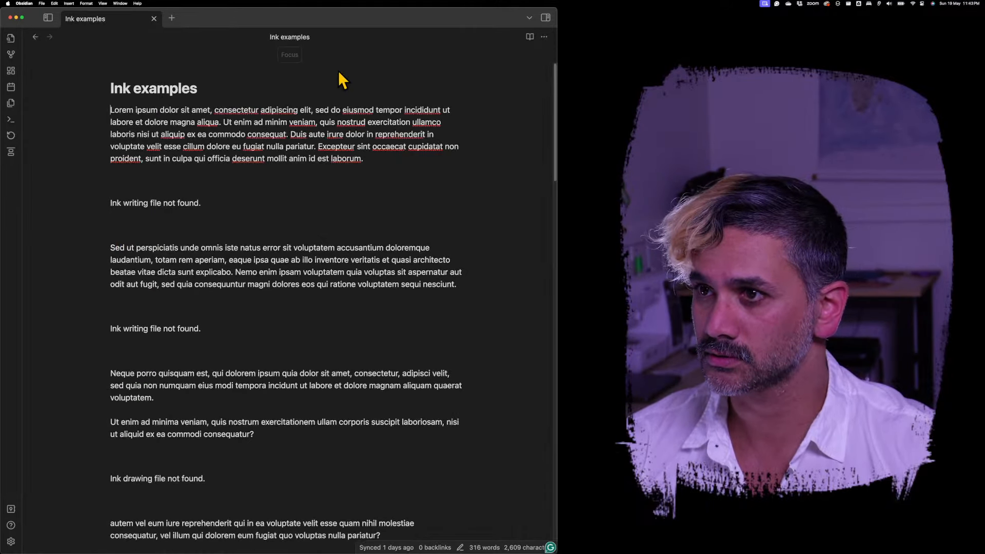
pyautogui.click(339, 56)
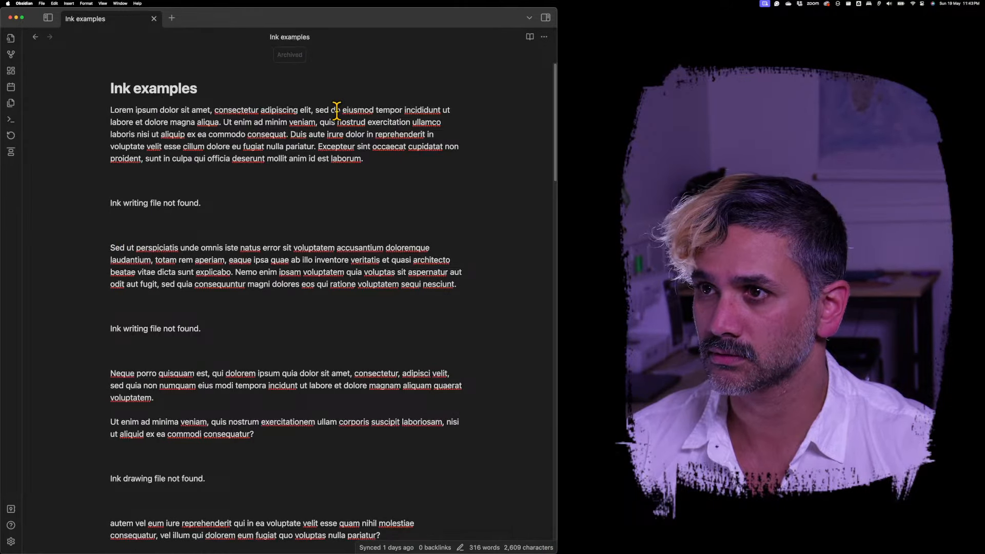
pyautogui.press('super+alt+Left')
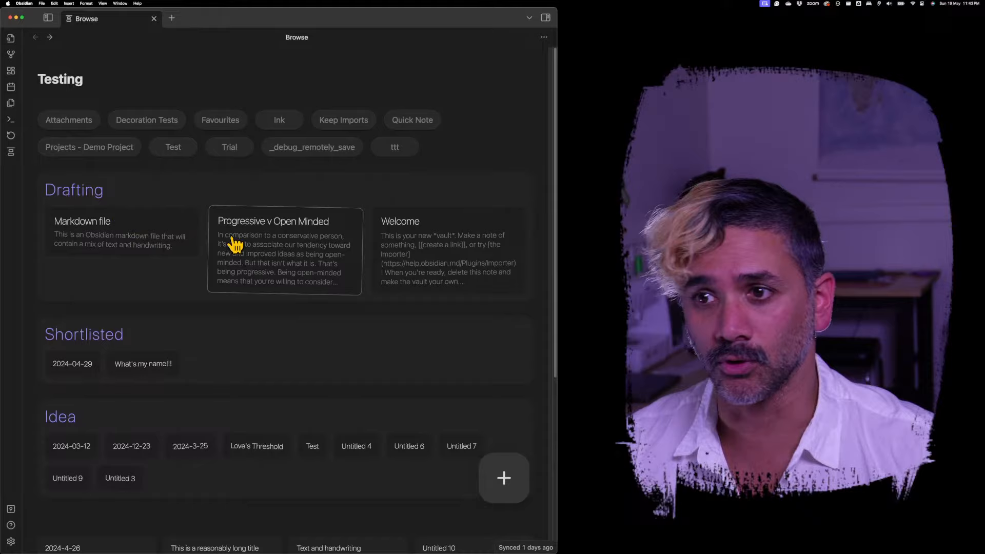
# Step: Look over the remaining Browse groups and examine the visible and hidden states in the Project Browser plugin settings
pyautogui.scroll(-5, 323, 332)
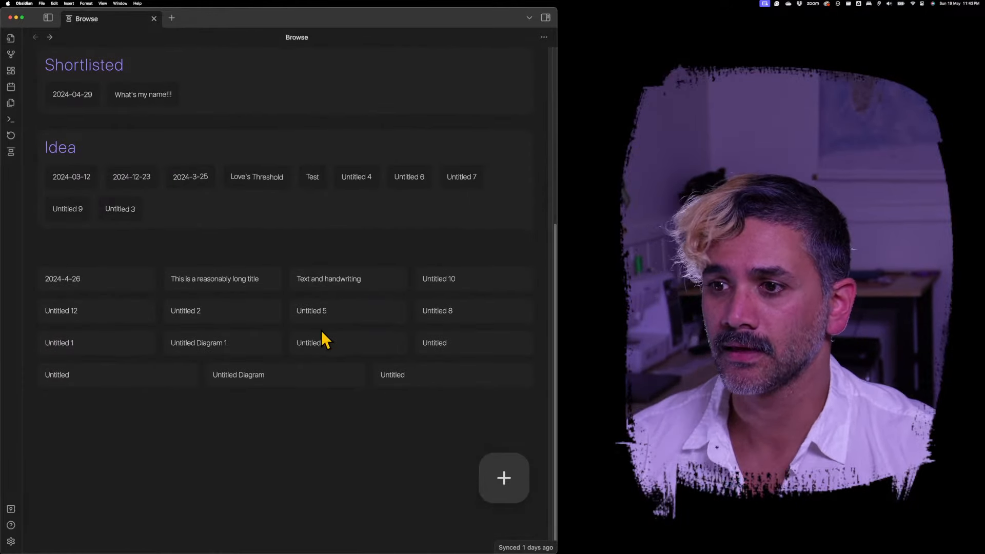
pyautogui.scroll(5, 321, 338)
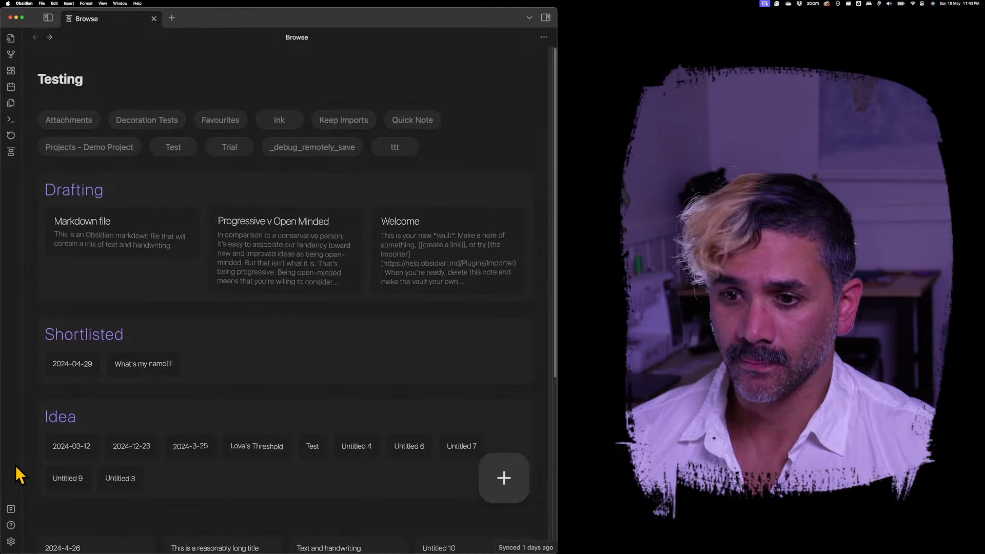
pyautogui.click(10, 541)
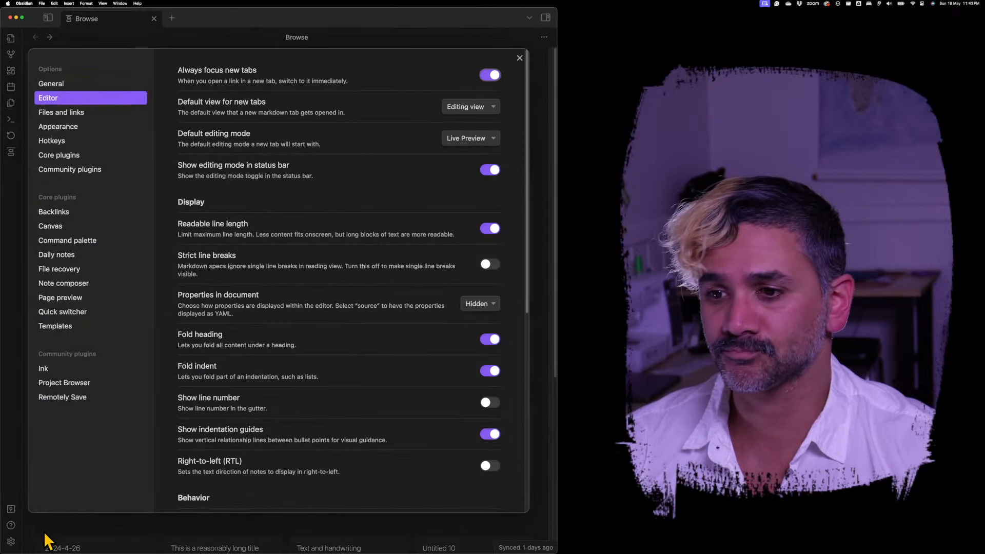
pyautogui.click(75, 384)
pyautogui.scroll(-3, 266, 348)
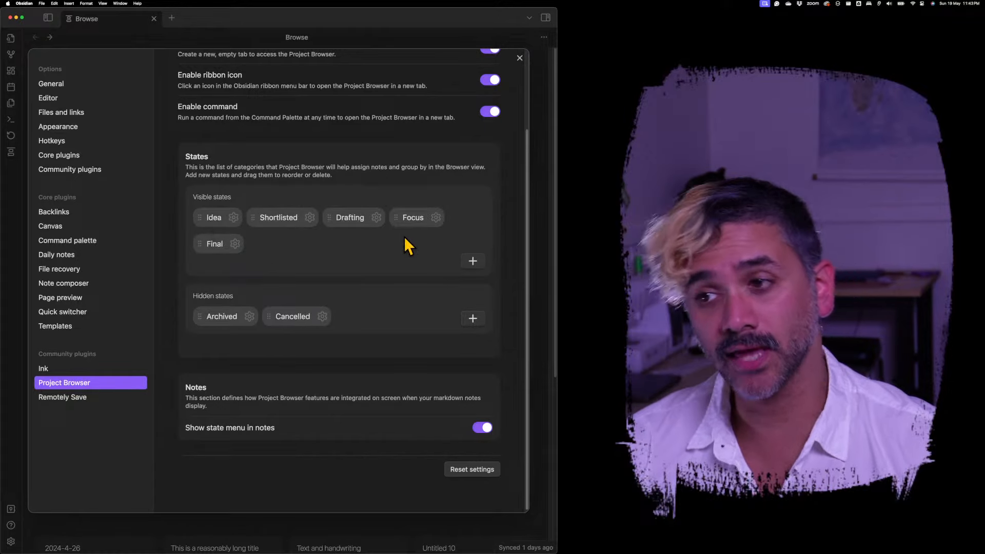
pyautogui.moveTo(212, 220)
pyautogui.mouseDown()
pyautogui.moveTo(390, 229)
pyautogui.moveTo(213, 222)
pyautogui.mouseUp()
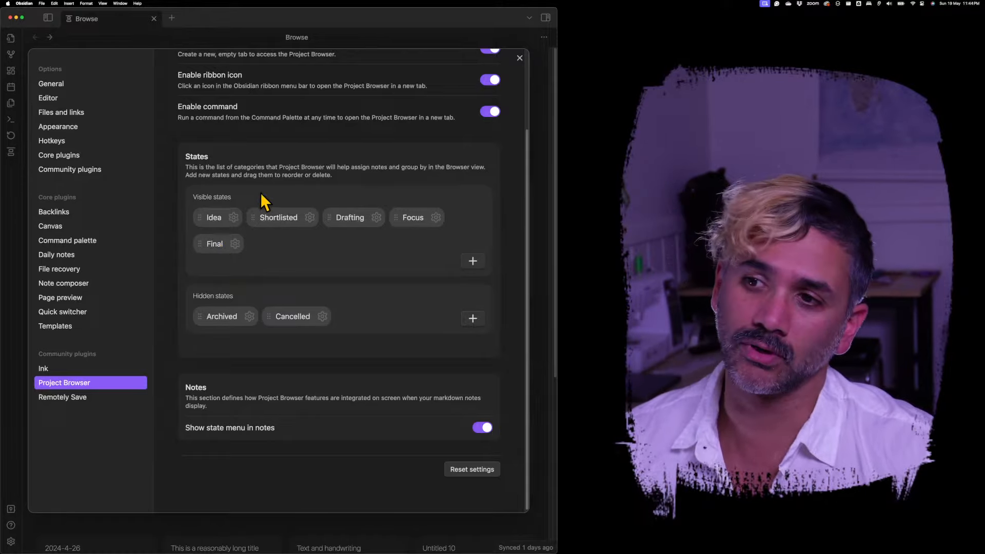
pyautogui.click(519, 57)
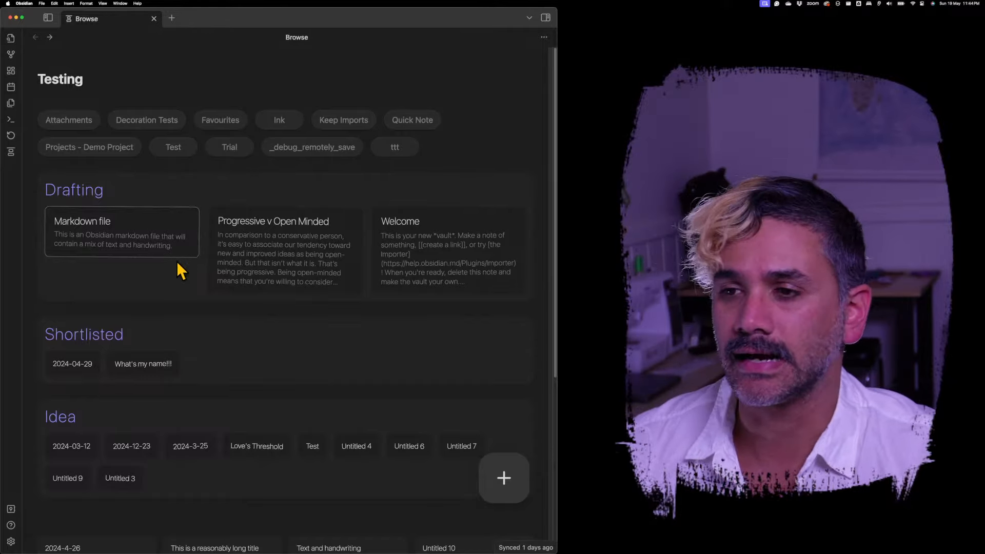
# Step: Inspect the name and default view options of the Shortlisted state in the Project Browser settings, leaving without saving
pyautogui.click(11, 541)
pyautogui.moveTo(217, 314)
pyautogui.mouseDown()
pyautogui.moveTo(358, 326)
pyautogui.moveTo(236, 321)
pyautogui.moveTo(244, 323)
pyautogui.moveTo(233, 432)
pyautogui.moveTo(229, 328)
pyautogui.moveTo(214, 315)
pyautogui.mouseUp()
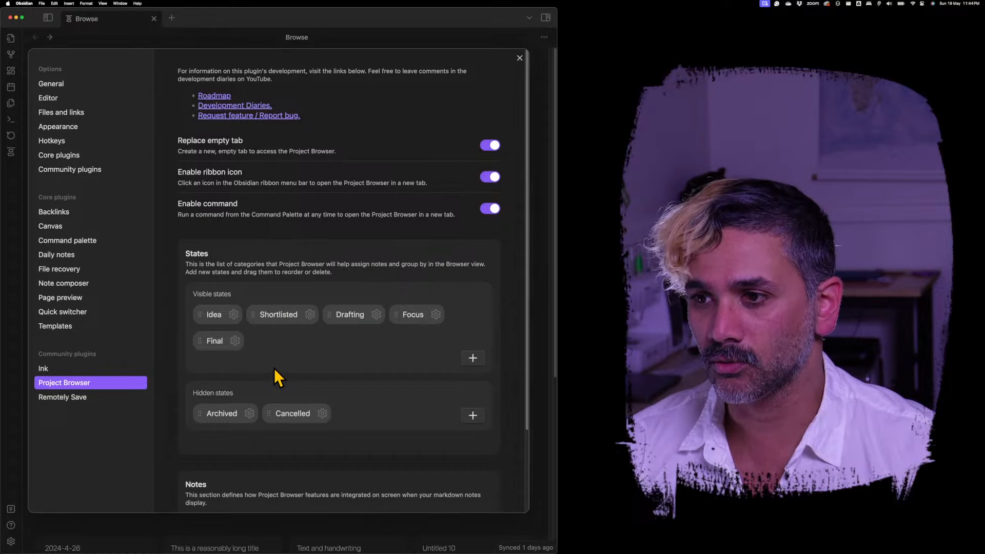
pyautogui.scroll(-4, 274, 366)
pyautogui.scroll(3, 297, 336)
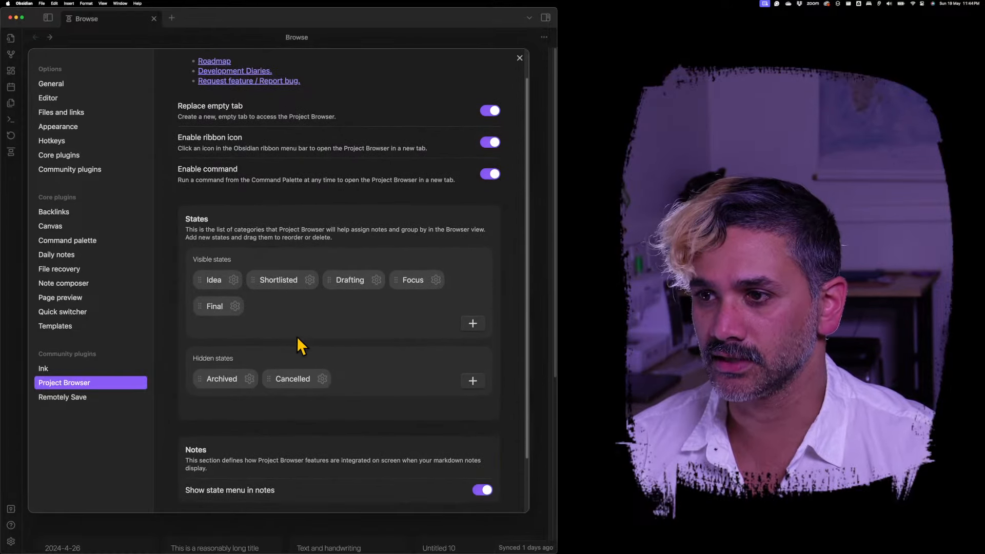
pyautogui.click(309, 280)
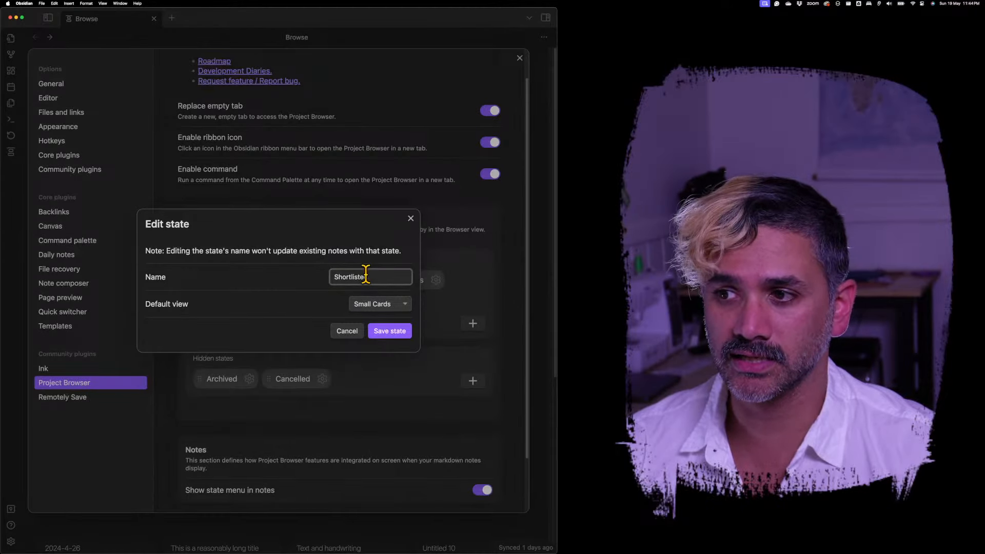
pyautogui.click(391, 307)
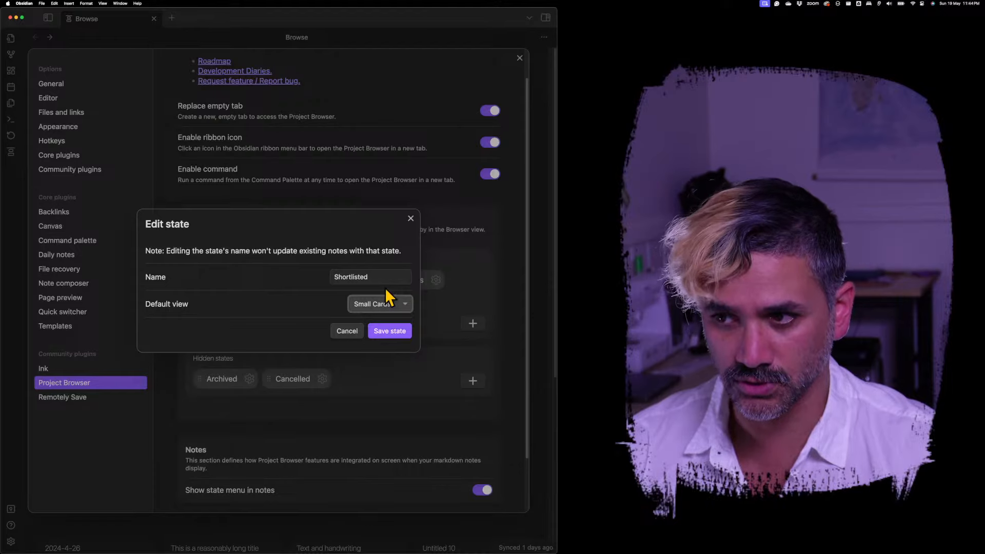
pyautogui.click(347, 330)
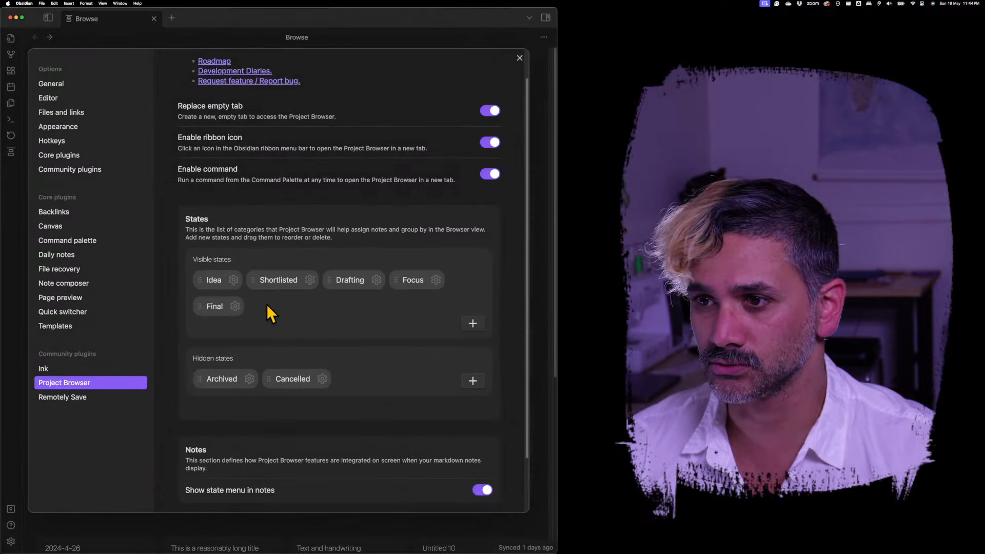
# Step: Set the Drafting state's default view to Simple Cards, save it and open Browse in a new tab
pyautogui.click(376, 279)
pyautogui.click(377, 307)
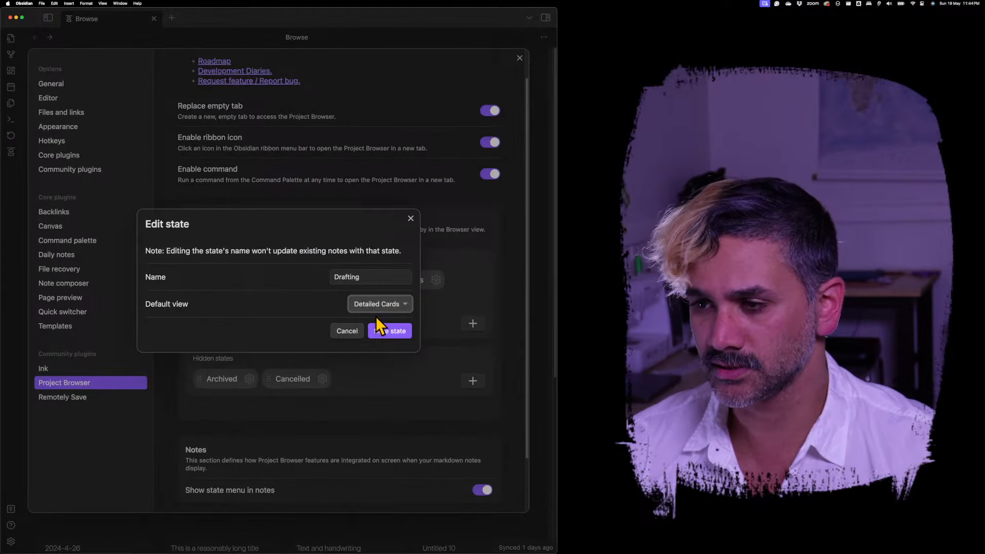
pyautogui.click(388, 334)
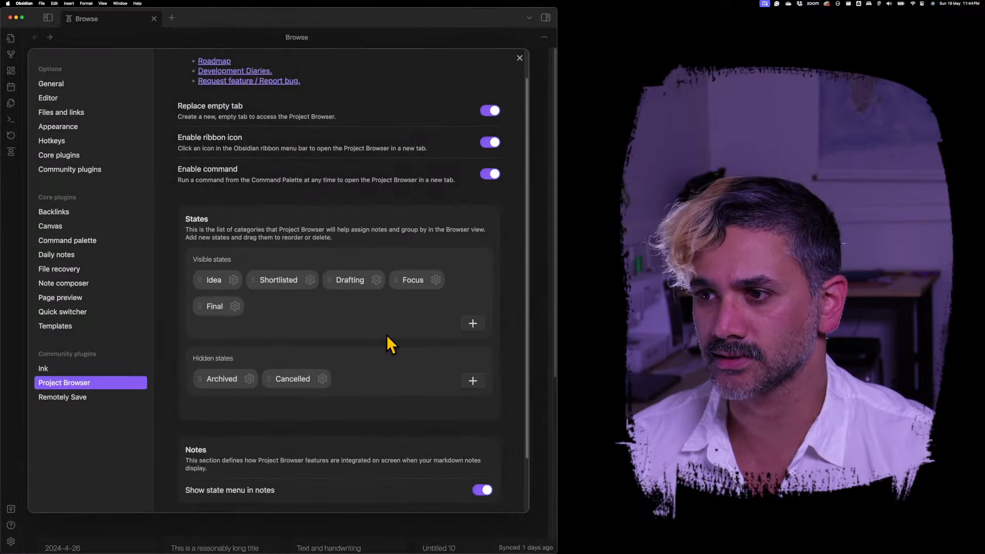
pyautogui.click(519, 58)
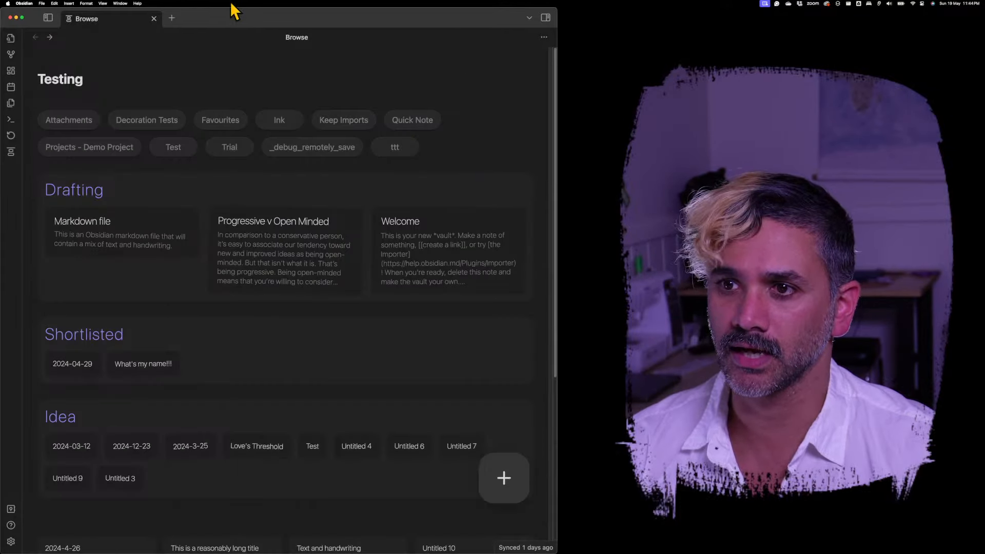
pyautogui.click(170, 18)
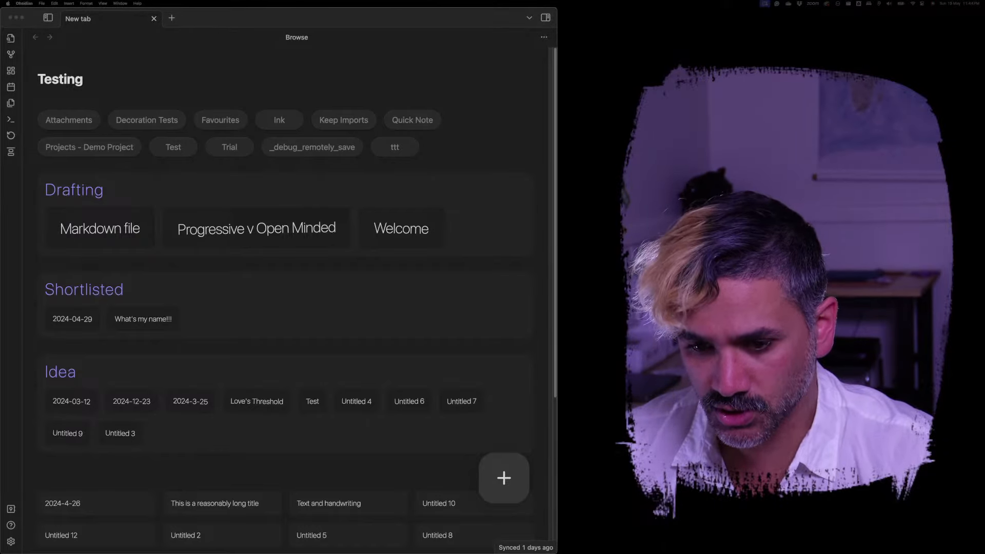
pyautogui.click(447, 309)
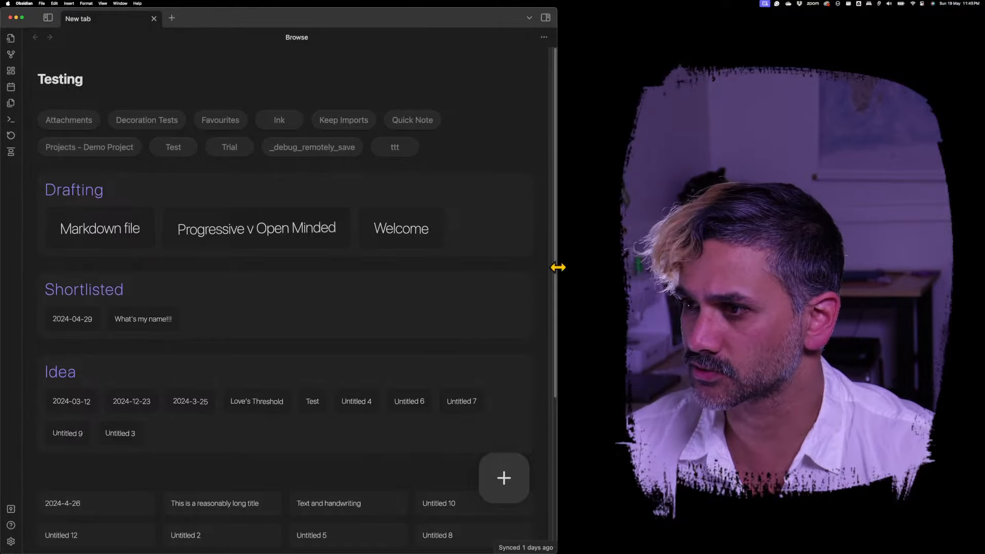
# Step: Set the Drafting state's default view to Detailed Cards, save the state and return to Browse
pyautogui.click(12, 540)
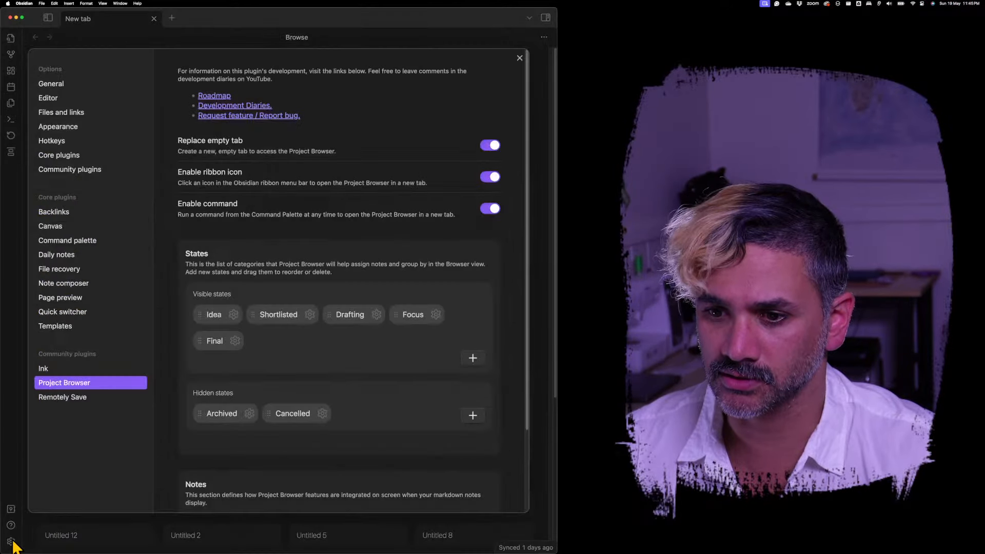
pyautogui.click(376, 315)
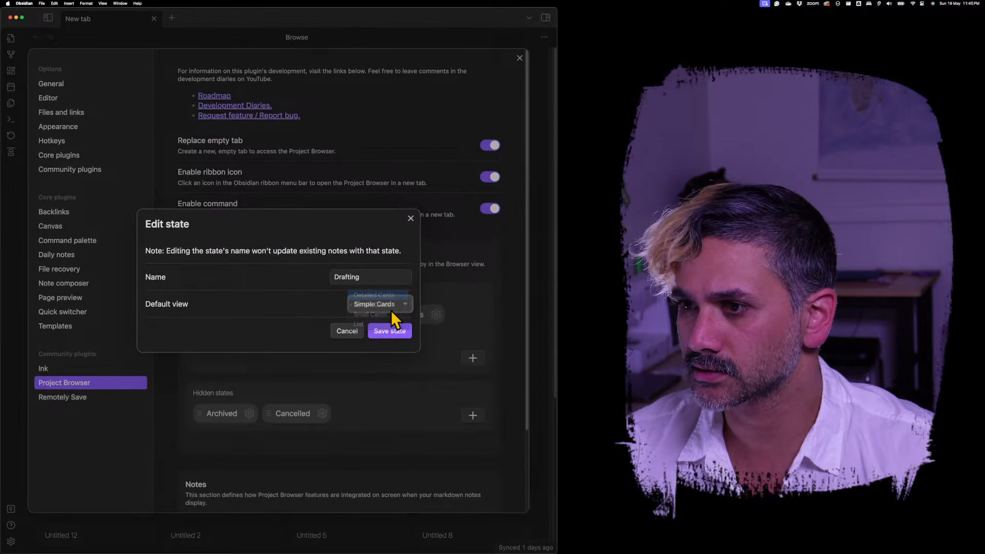
pyautogui.click(394, 331)
pyautogui.click(519, 58)
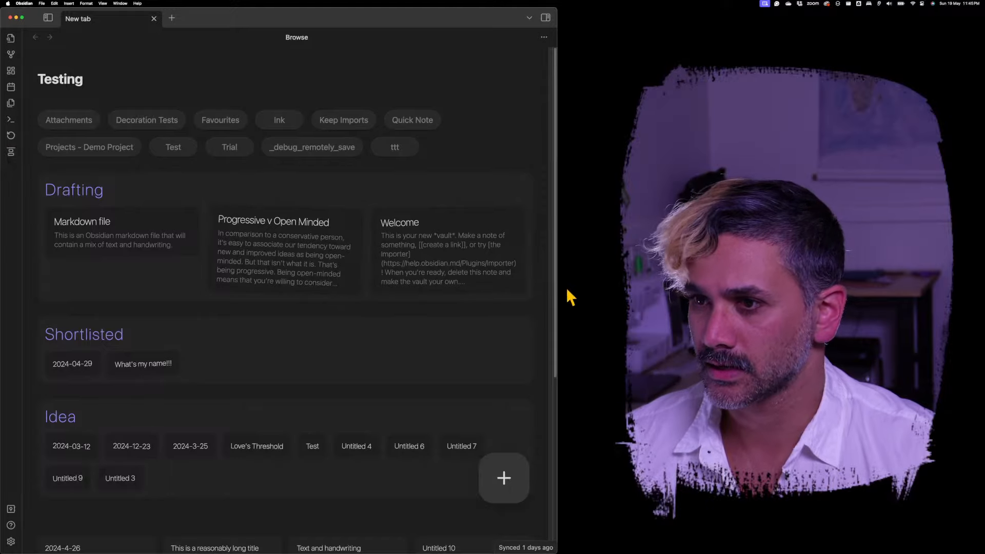
# Step: Make the window slightly narrower and review how the Browse groups and notes without a state are laid out
pyautogui.moveTo(556, 262); pyautogui.dragTo(529, 277)
pyautogui.scroll(-10, 193, 363)
pyautogui.scroll(5, 328, 338)
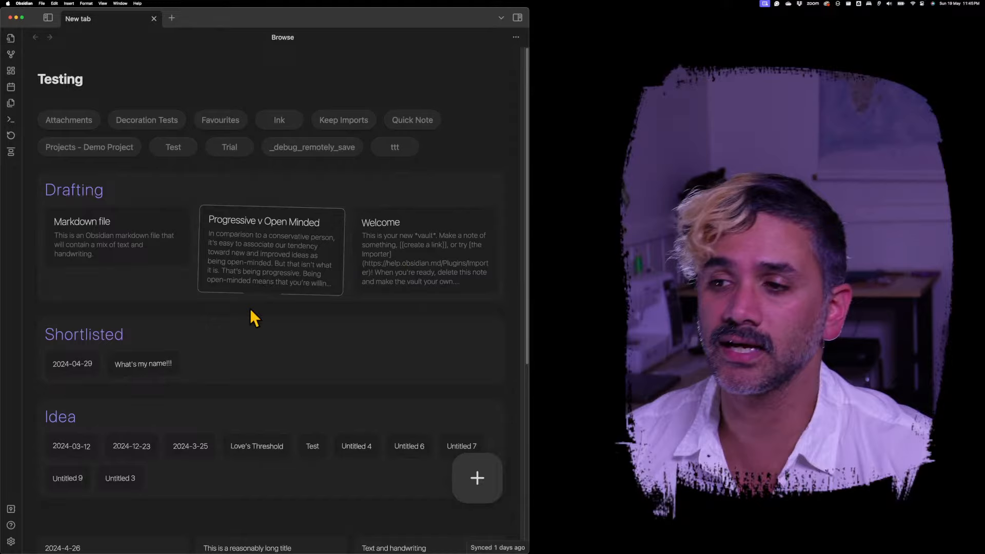
pyautogui.scroll(-5, 216, 388)
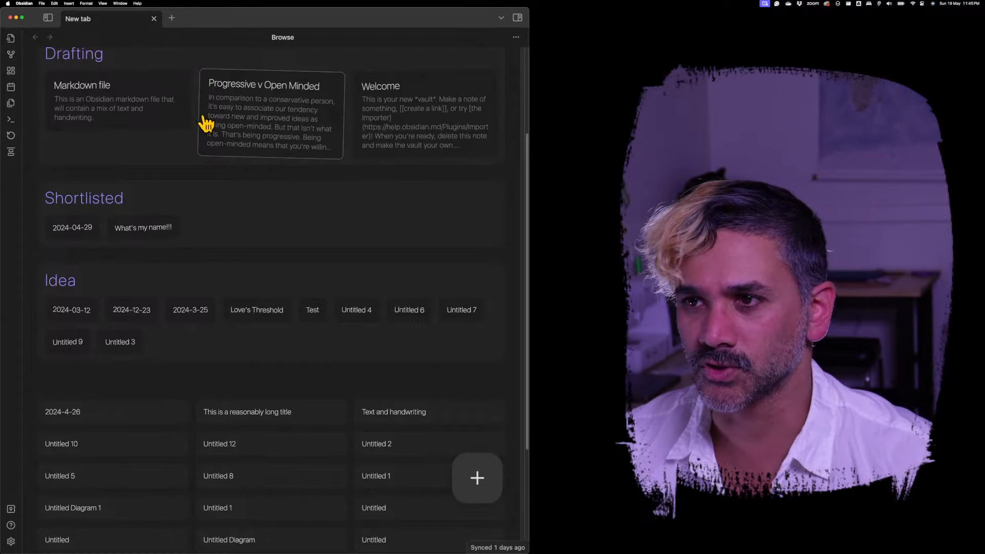
pyautogui.scroll(4, 206, 124)
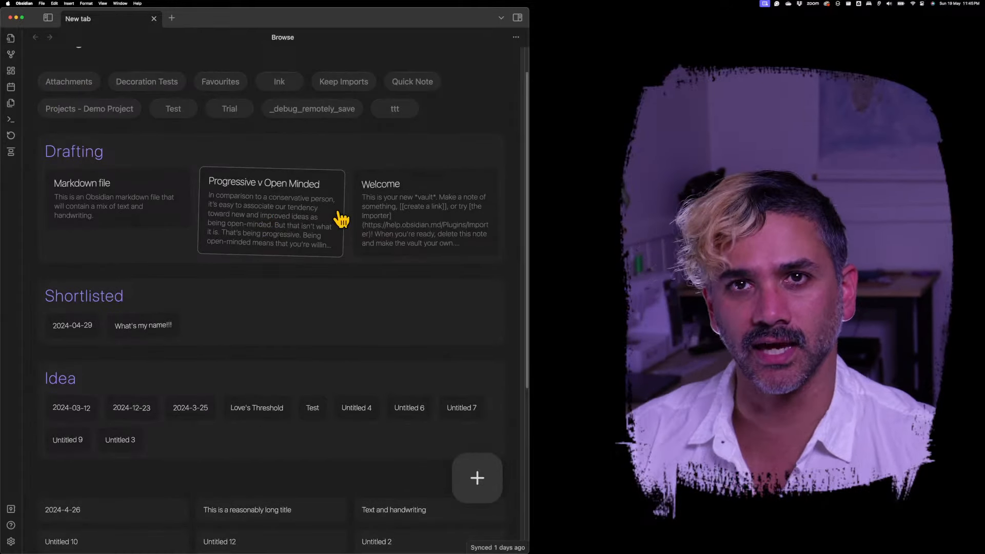